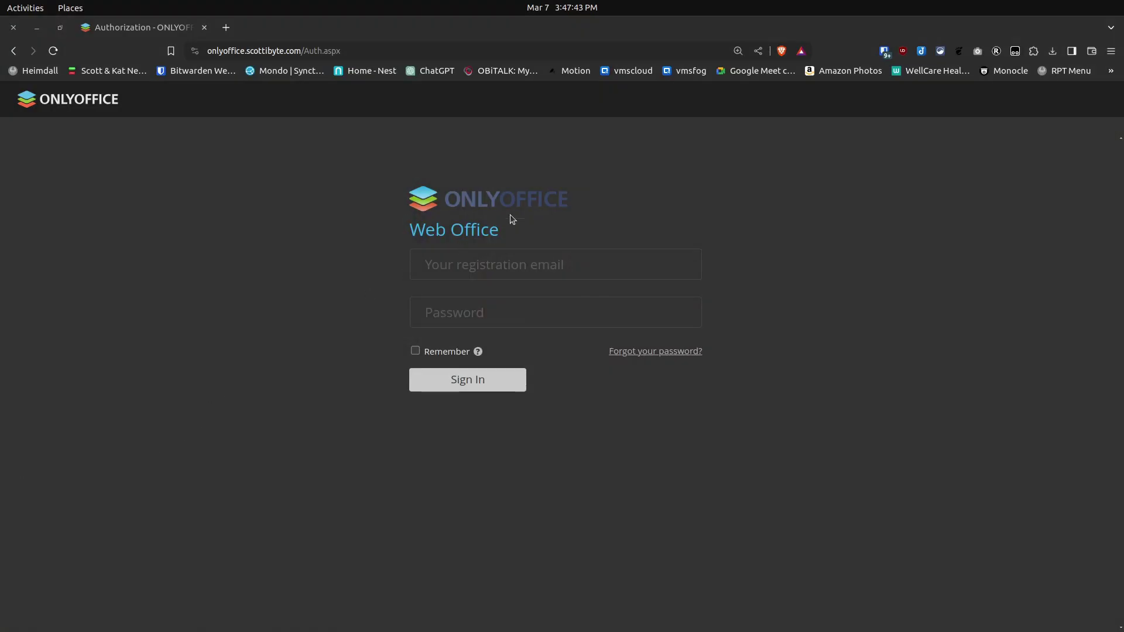
# - Autofill the saved OnlyOffice login from Bitwarden and sign in to the Web Office portal
pyautogui.click(885, 51)
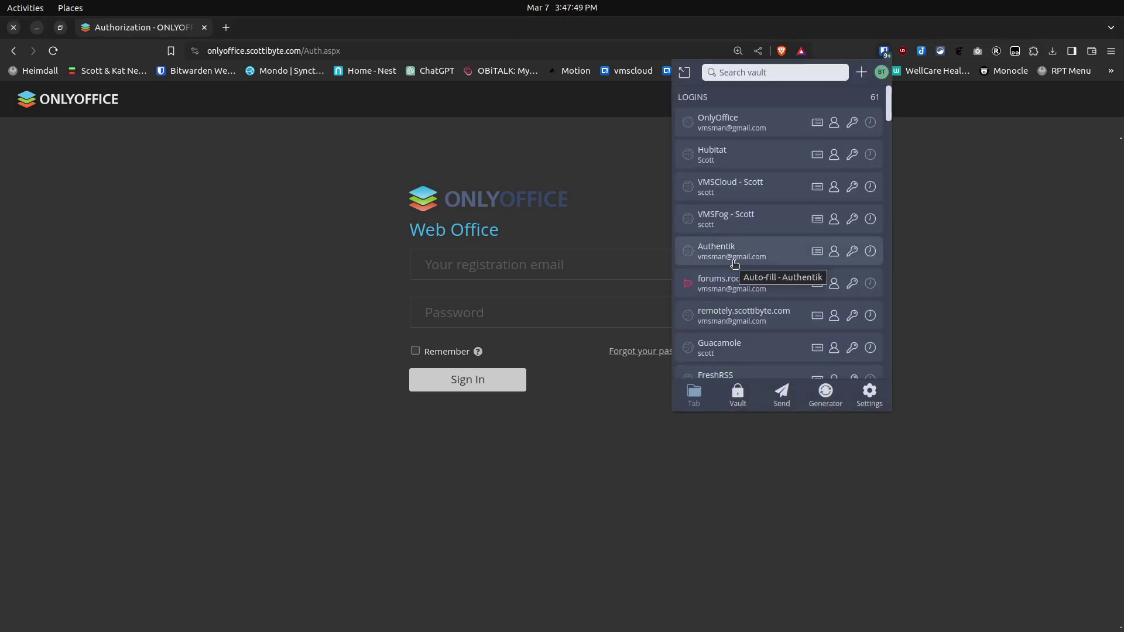
pyautogui.click(737, 122)
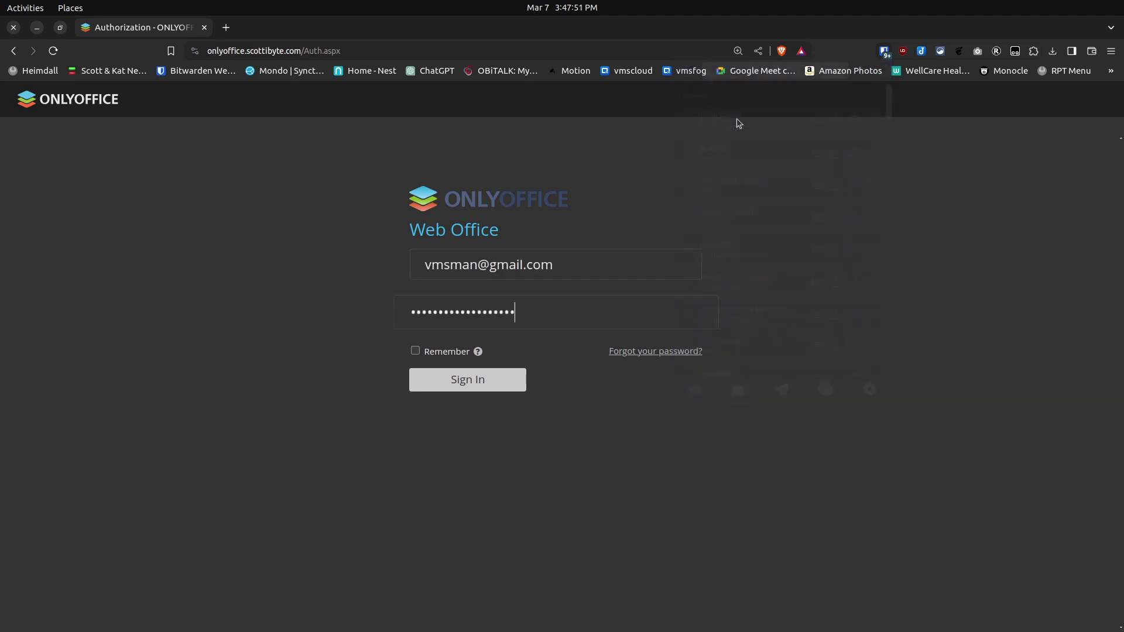
pyautogui.click(455, 383)
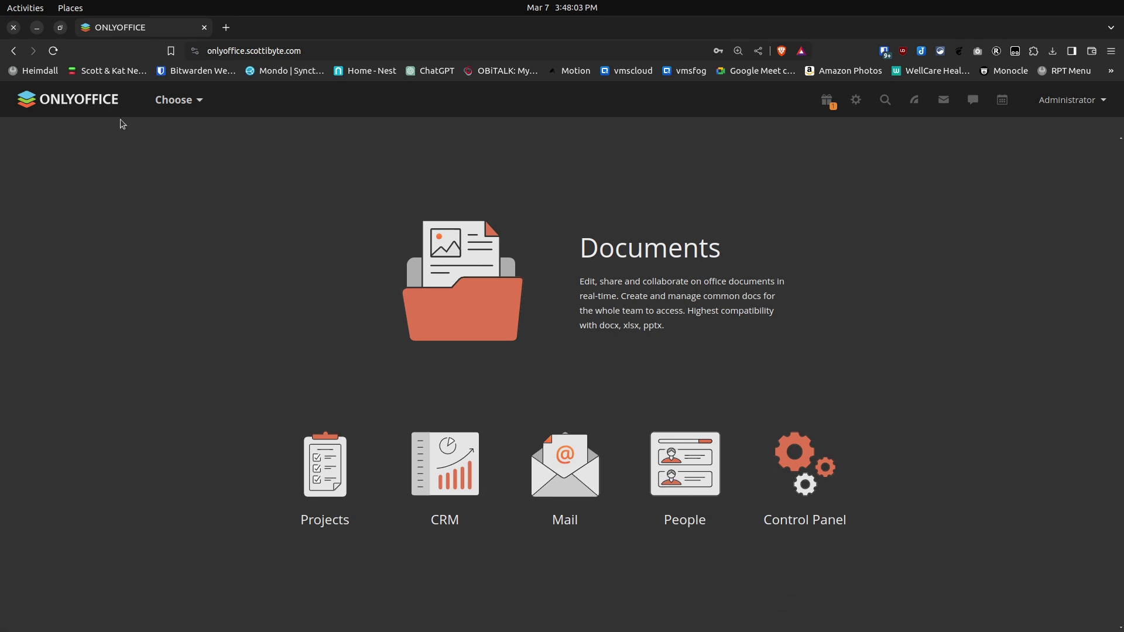
# - Browse the portal module list twice without navigating, then open the Administrator account menu
pyautogui.click(185, 101)
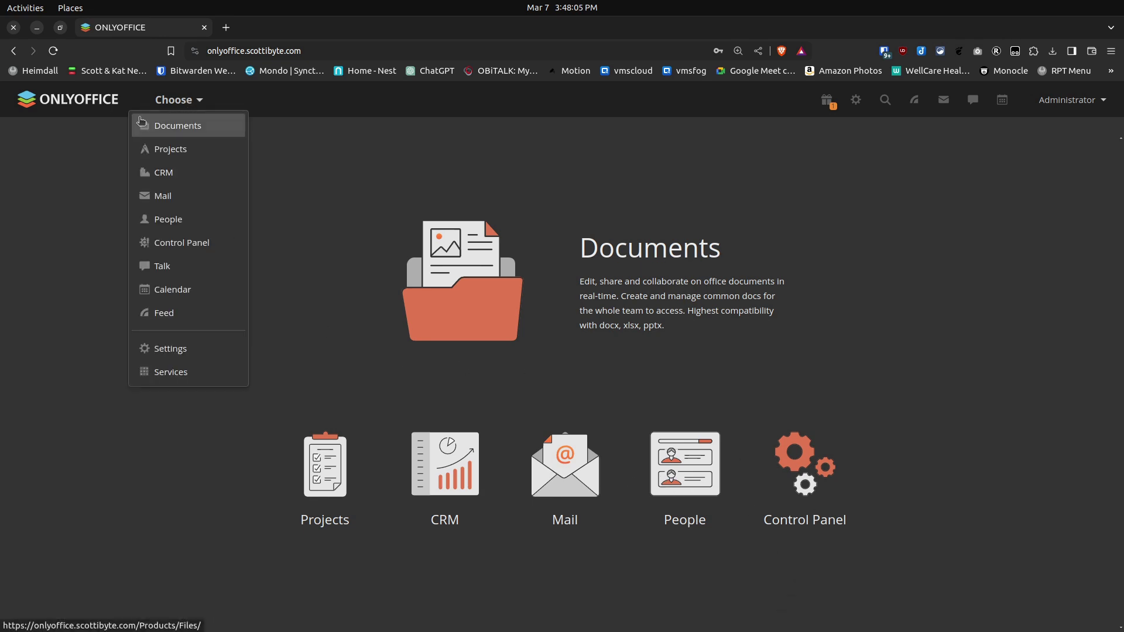
pyautogui.click(122, 132)
pyautogui.click(181, 102)
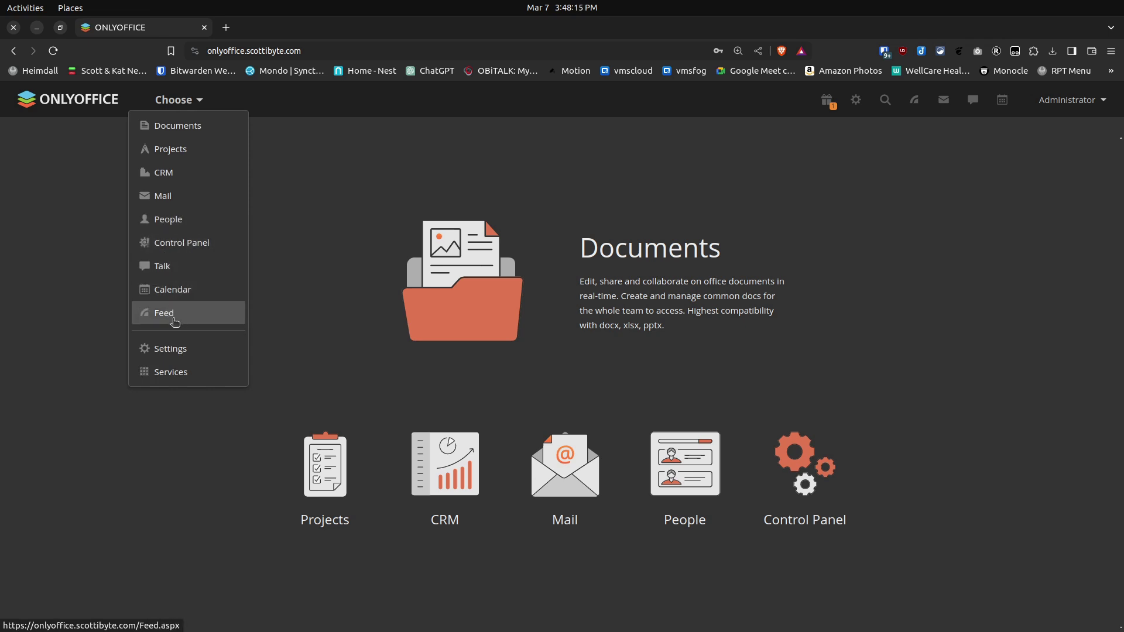
pyautogui.click(291, 284)
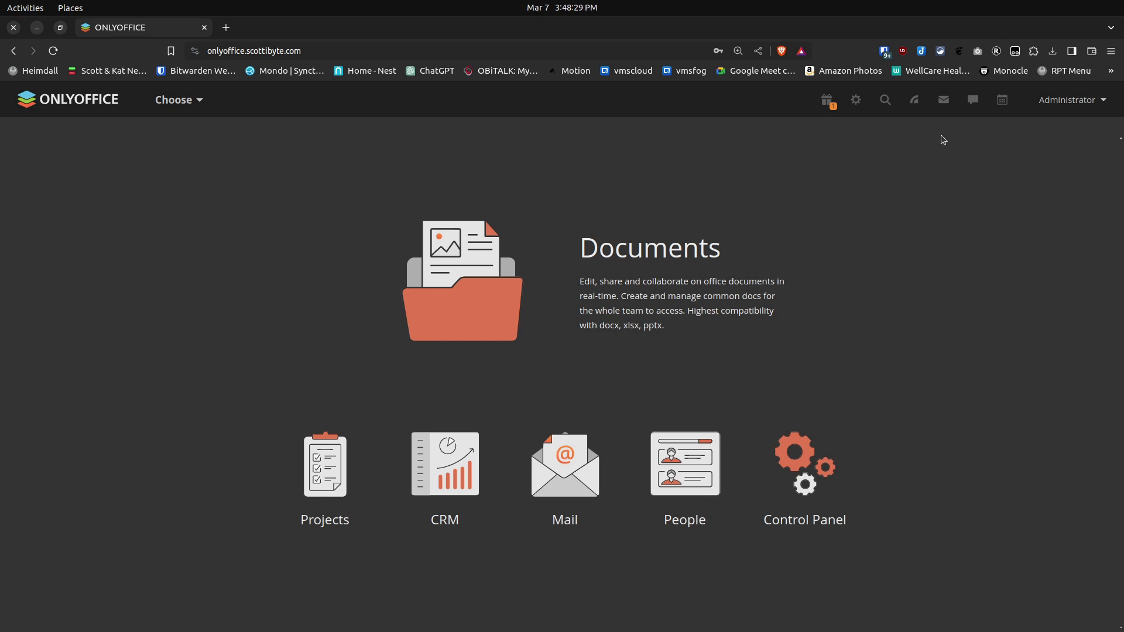
pyautogui.click(1061, 104)
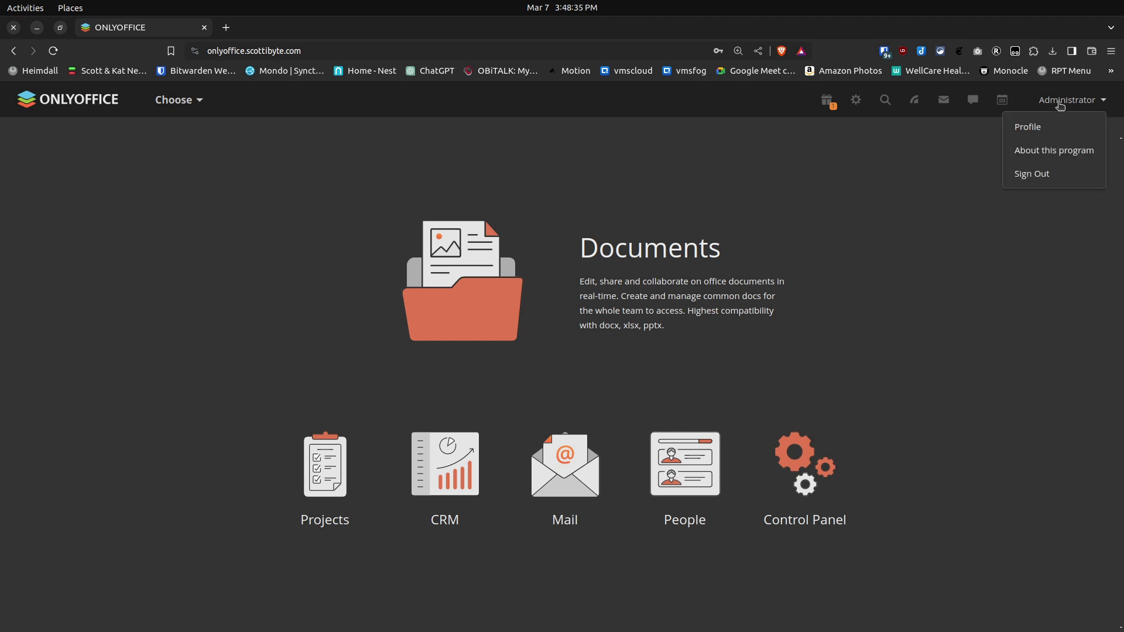
# - View the Administrator profile page, then switch to the Documents module's My documents
pyautogui.click(1041, 127)
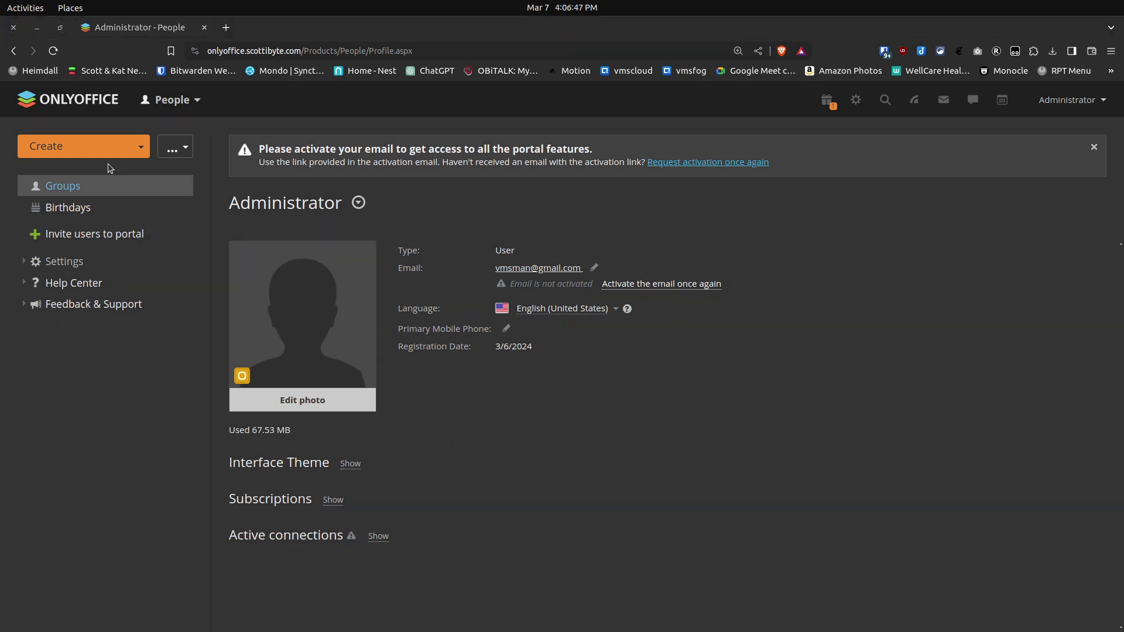
pyautogui.click(168, 103)
pyautogui.click(165, 130)
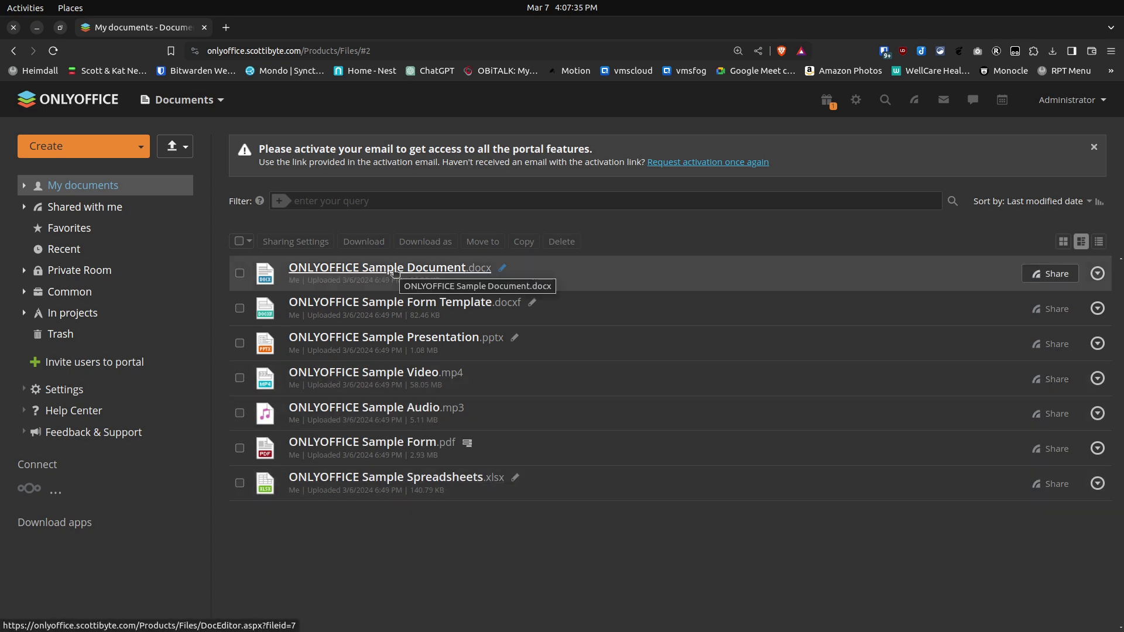
# - Open ONLYOFFICE Sample Document.docx in the editor and browse its Insert, Draw and Layout tabs
pyautogui.click(394, 269)
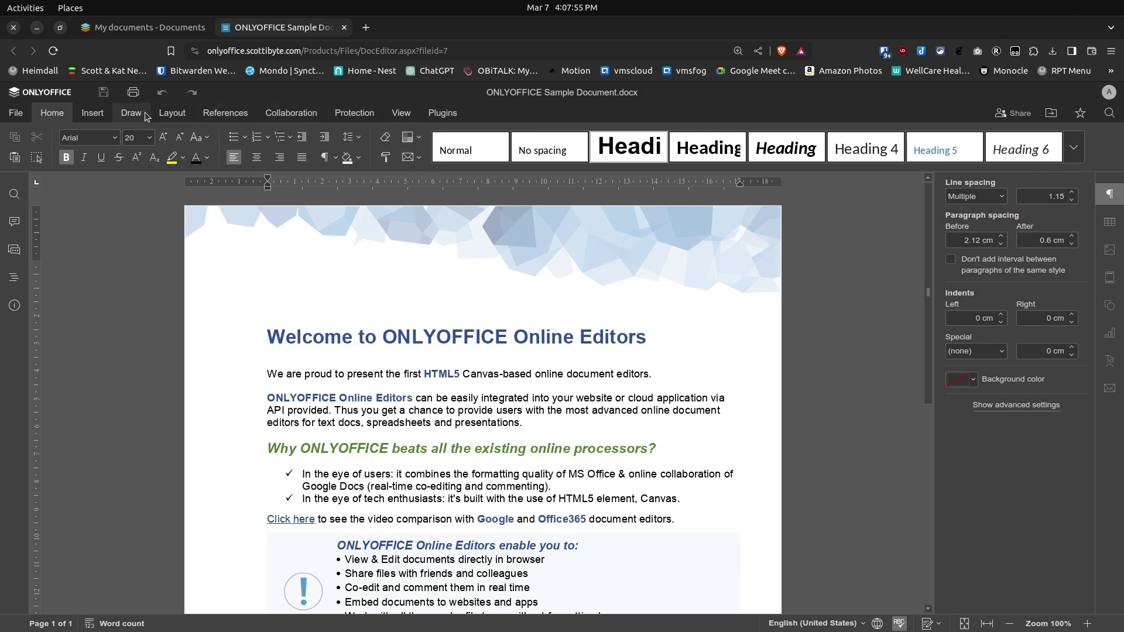
pyautogui.click(83, 114)
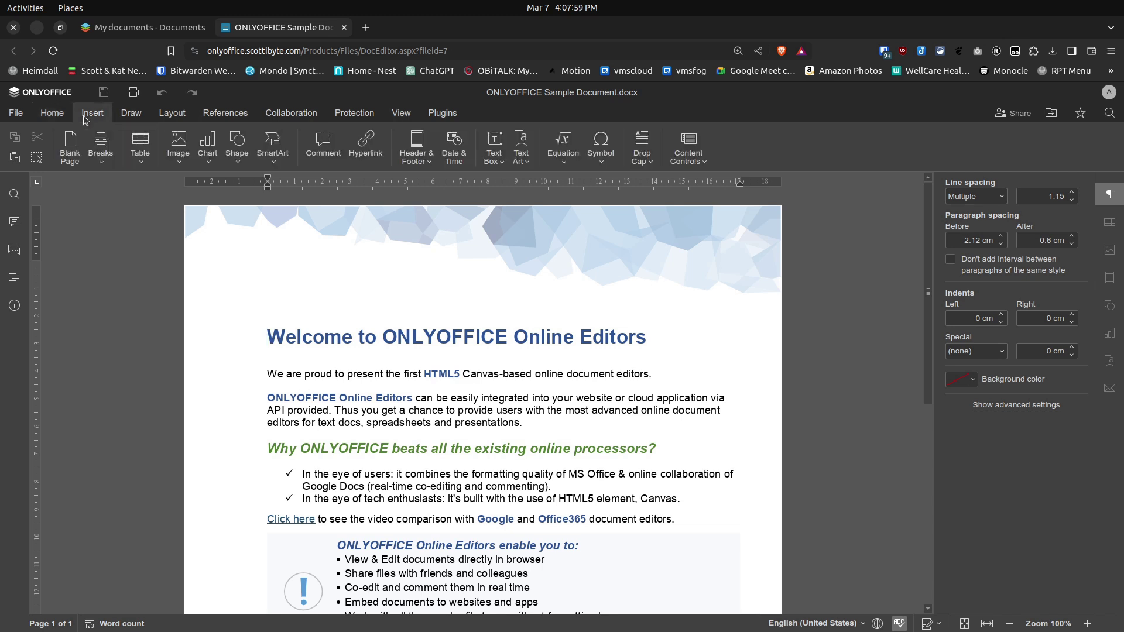
pyautogui.click(131, 113)
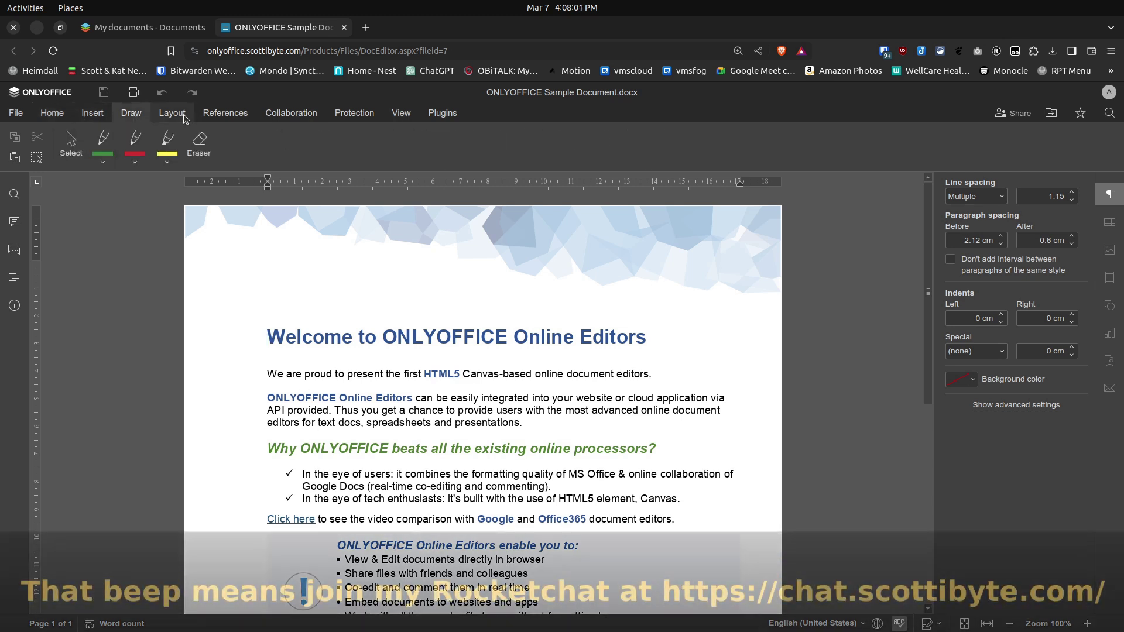
pyautogui.click(176, 113)
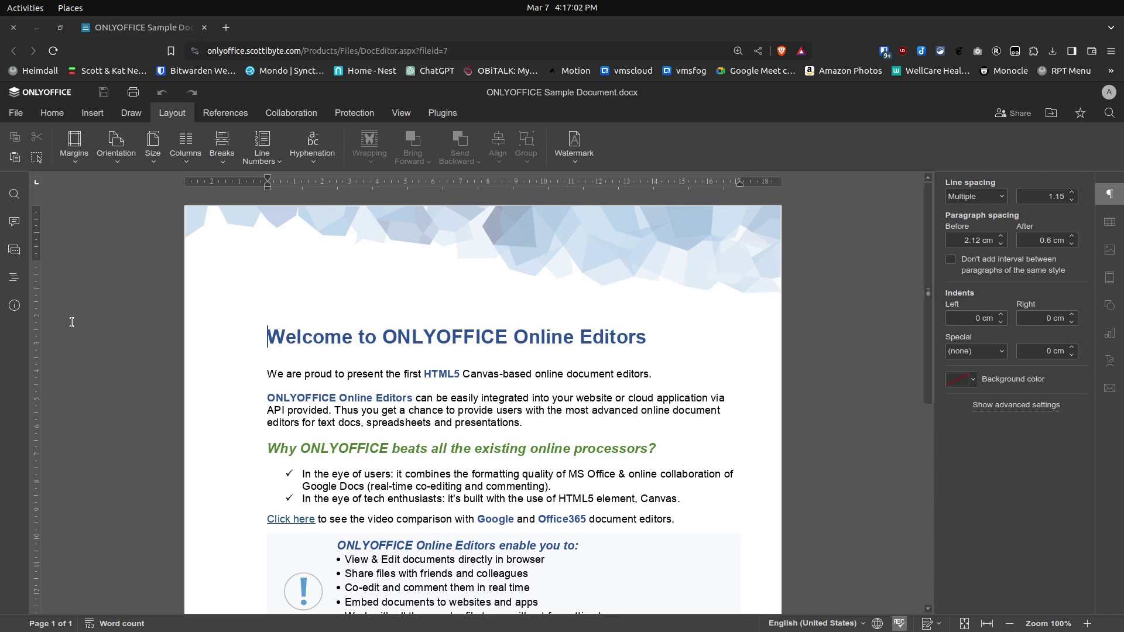
# - Download the sample document as DOCX via File > Download As into the Downloads folder
pyautogui.click(19, 117)
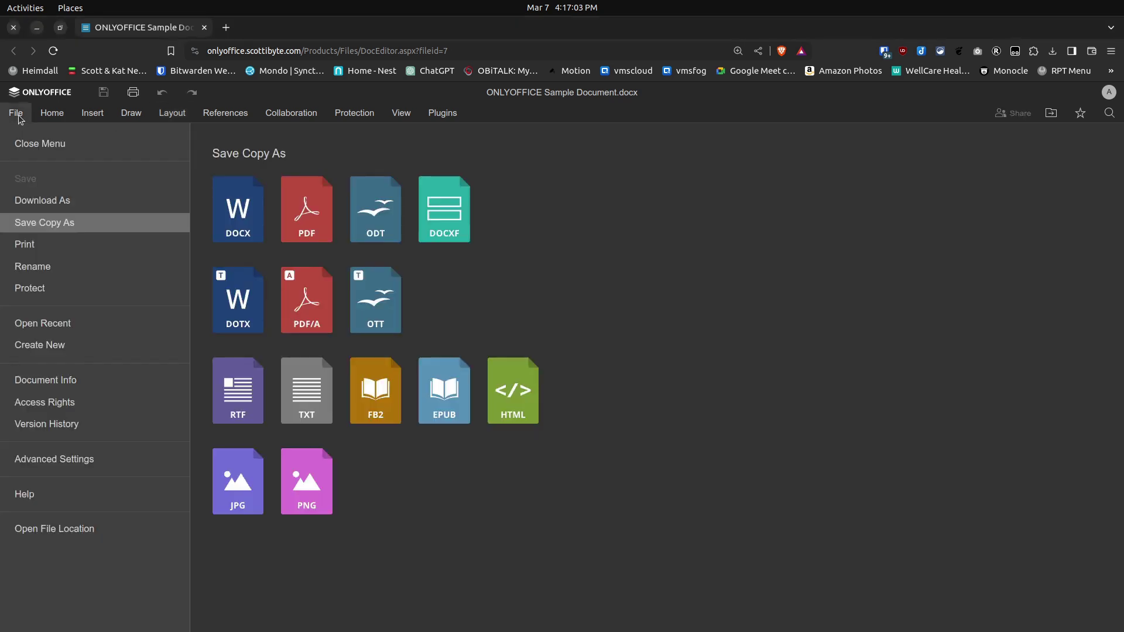
pyautogui.click(34, 203)
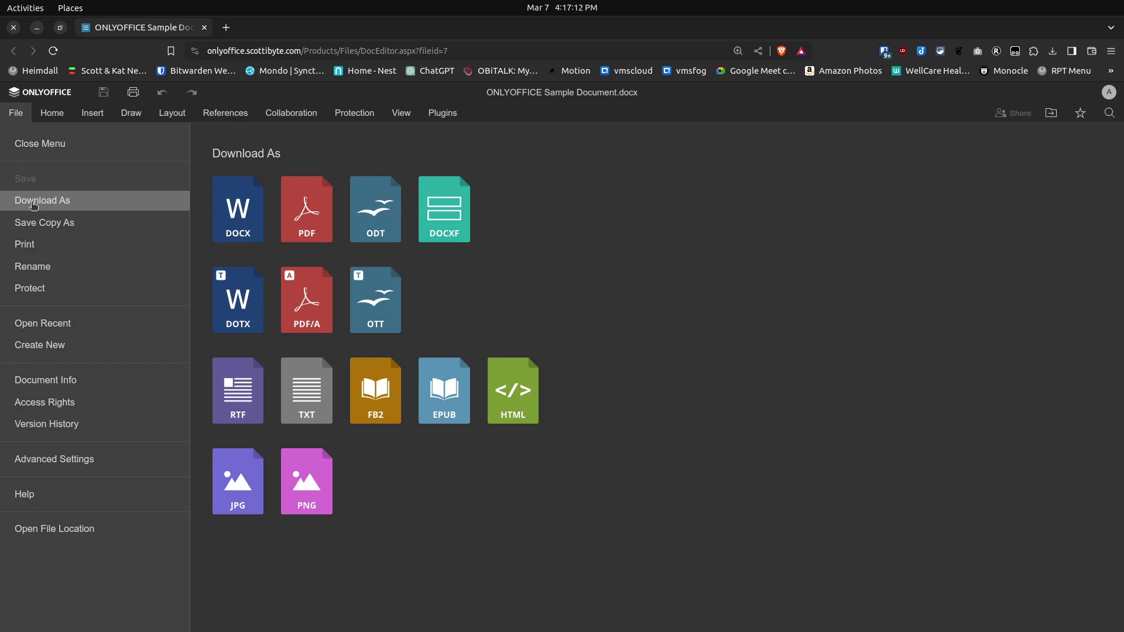
pyautogui.click(233, 226)
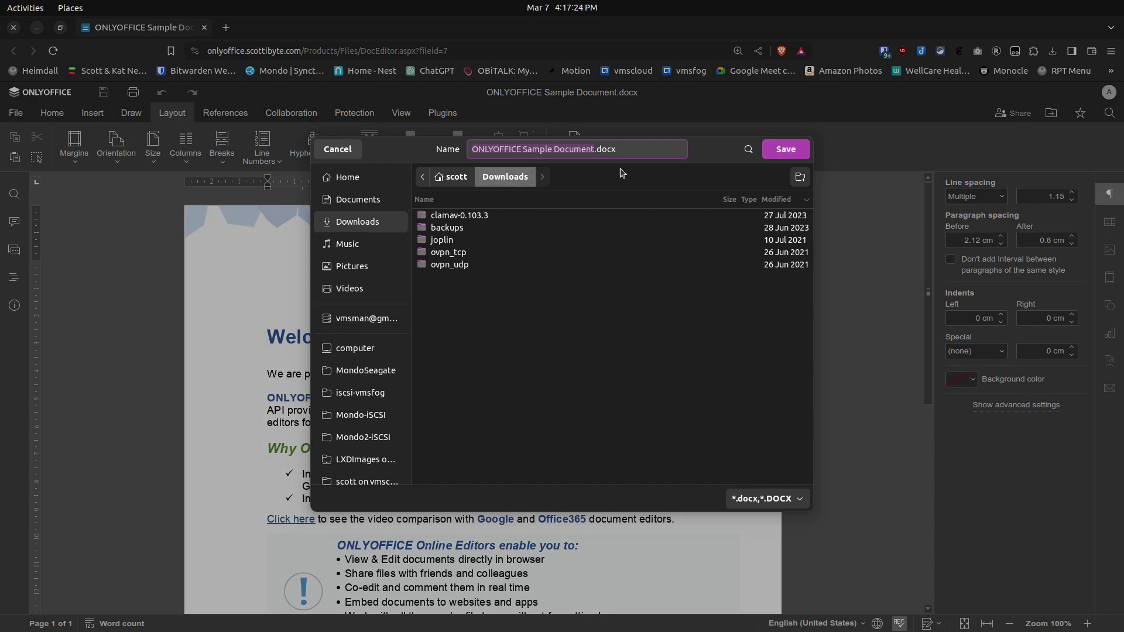
pyautogui.click(800, 153)
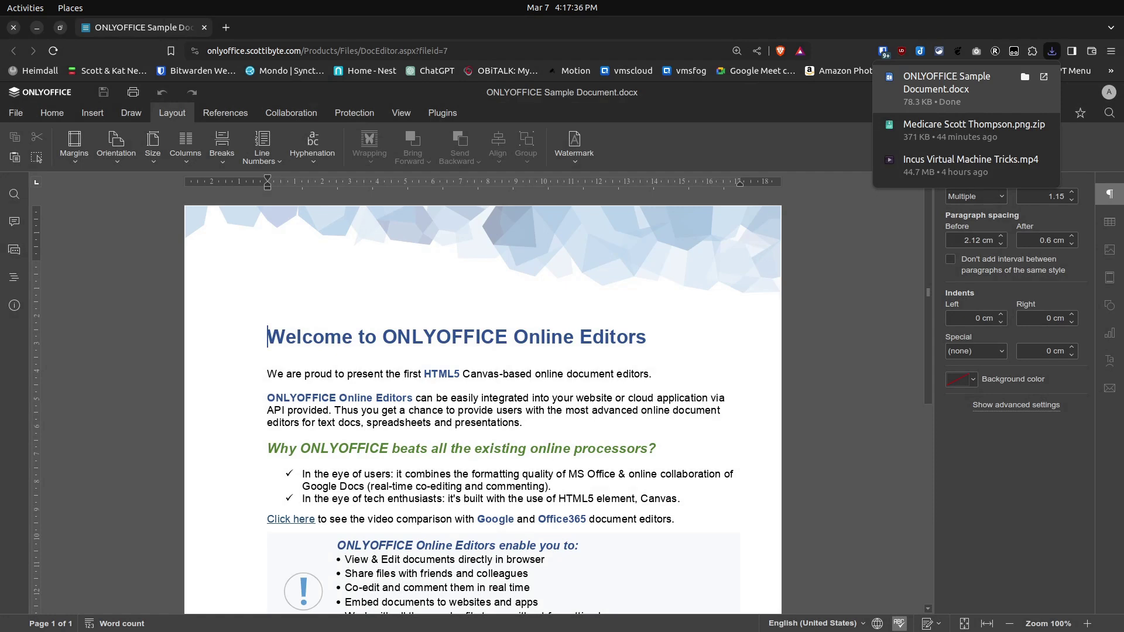
# - Open the downloaded docx in LibreOffice Writer and scroll through it to the Sample Chart
pyautogui.click(947, 82)
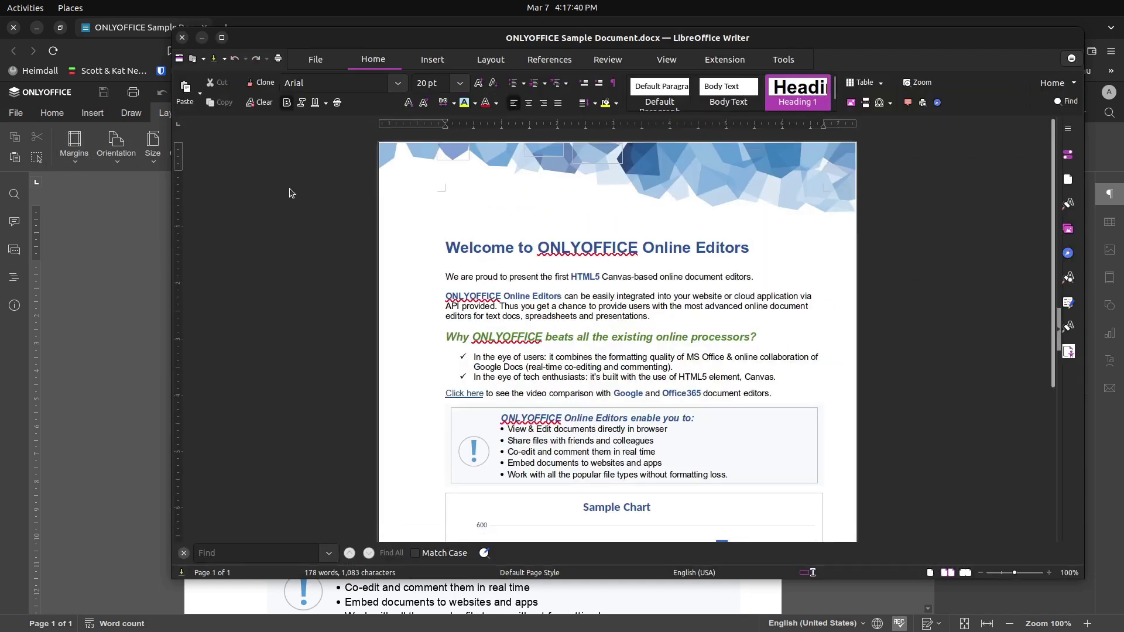
pyautogui.moveTo(296, 40); pyautogui.dragTo(284, 45)
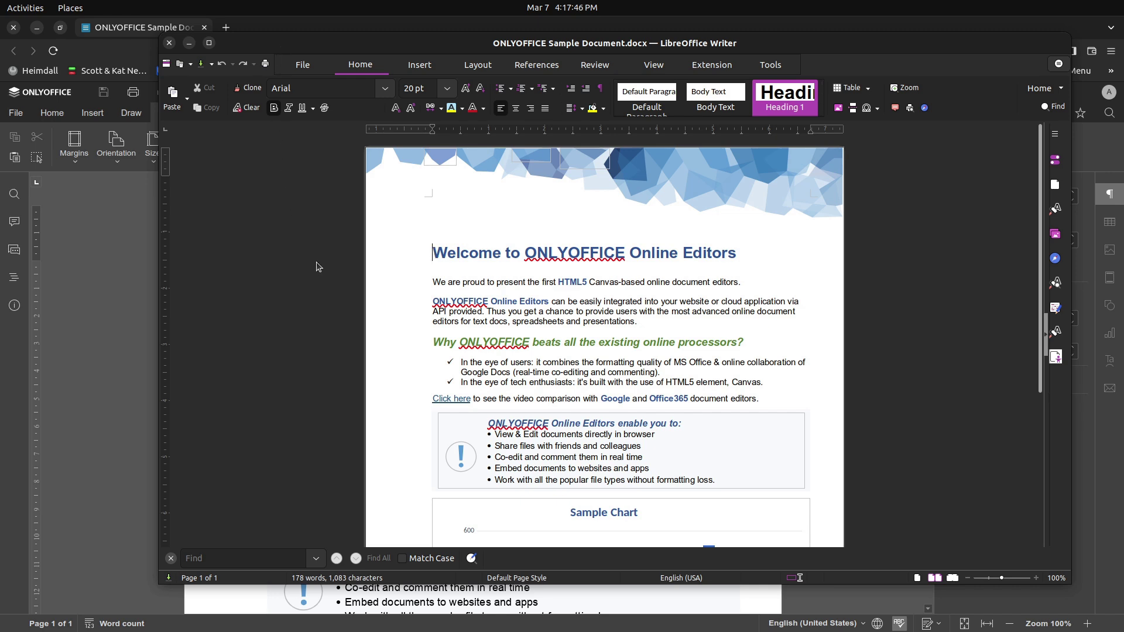
pyautogui.scroll(-3, 481, 360)
pyautogui.scroll(-1, 480, 360)
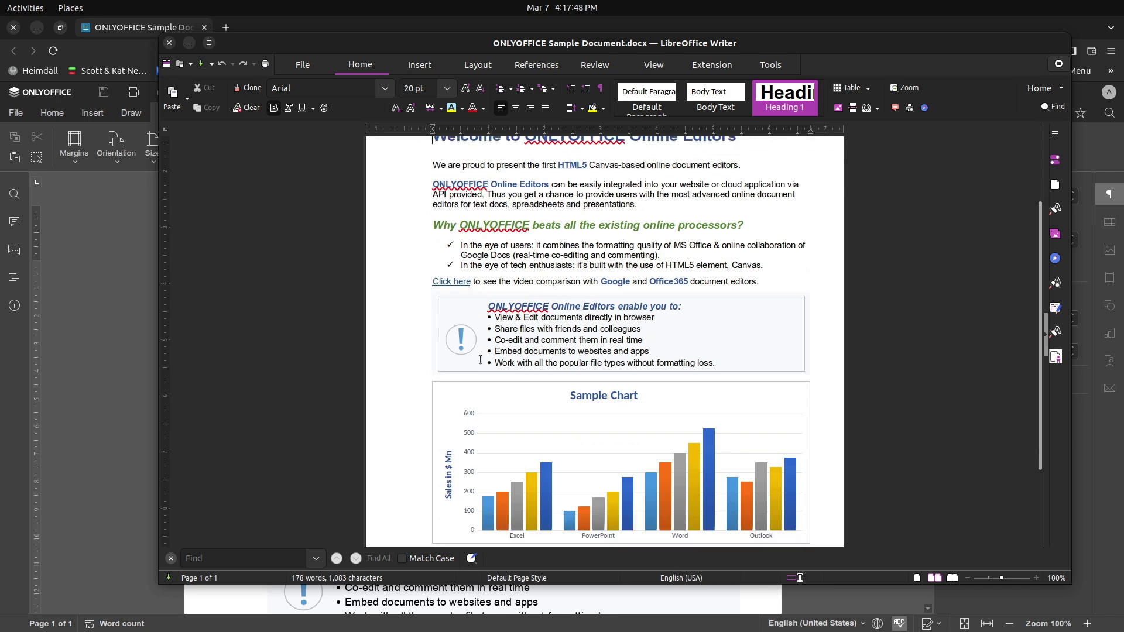
pyautogui.scroll(-1, 480, 360)
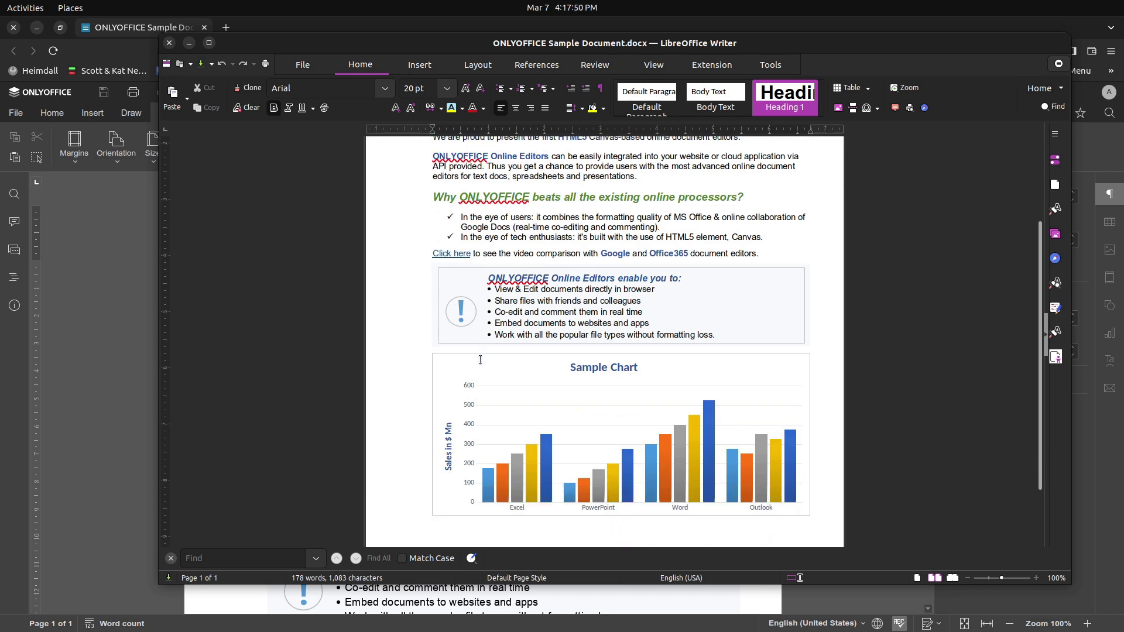
pyautogui.scroll(2, 480, 361)
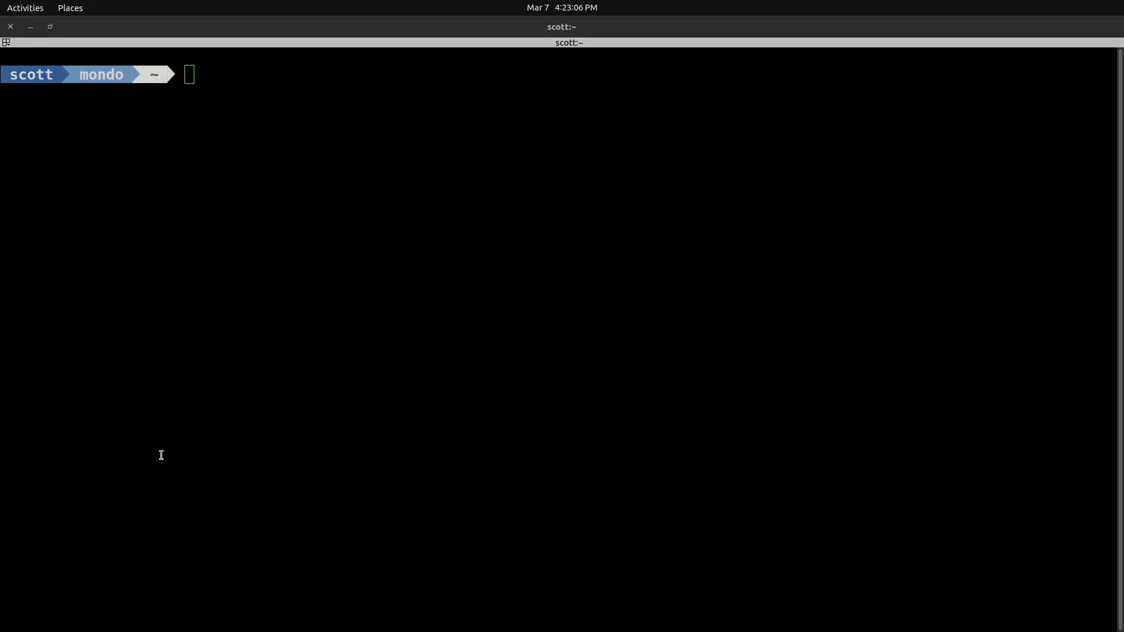
# - Paste the incus launch images:ubuntu/22.04 OnlyOffice command with 8192MB memory, 30% CPU and autostart
pyautogui.click(162, 455)
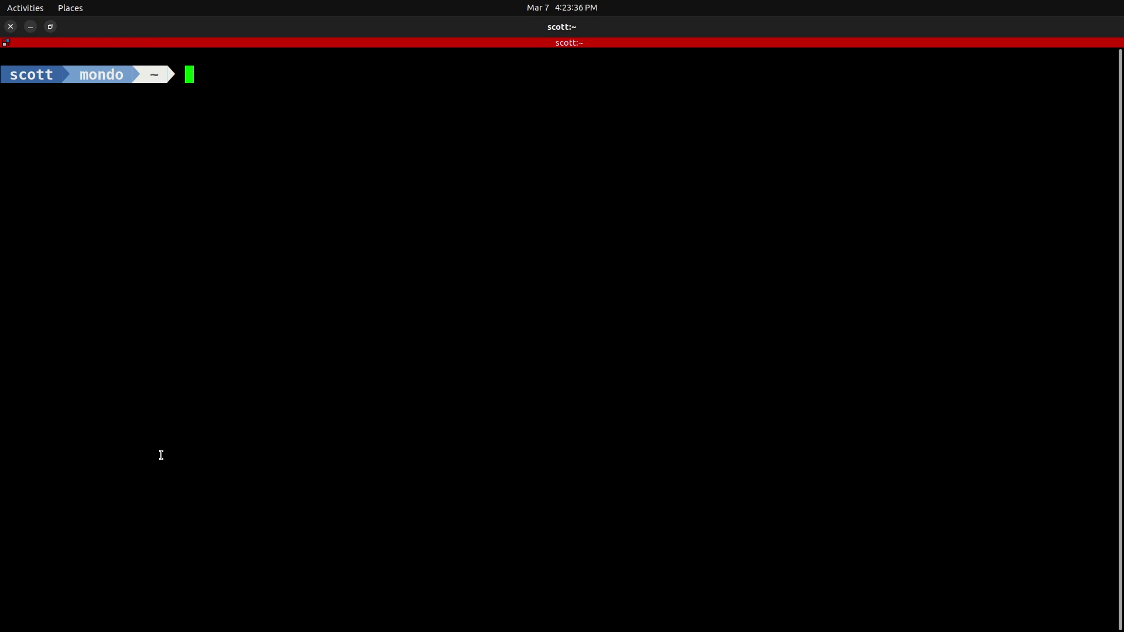
pyautogui.write('incus launch images:ubuntu/22.04 OnlyOffice --profile default --profile vlan80 -c limits.memory=8192MB -c limits.cpu.allowance=30% -c boot.autostart=true')
pyautogui.press('Right')
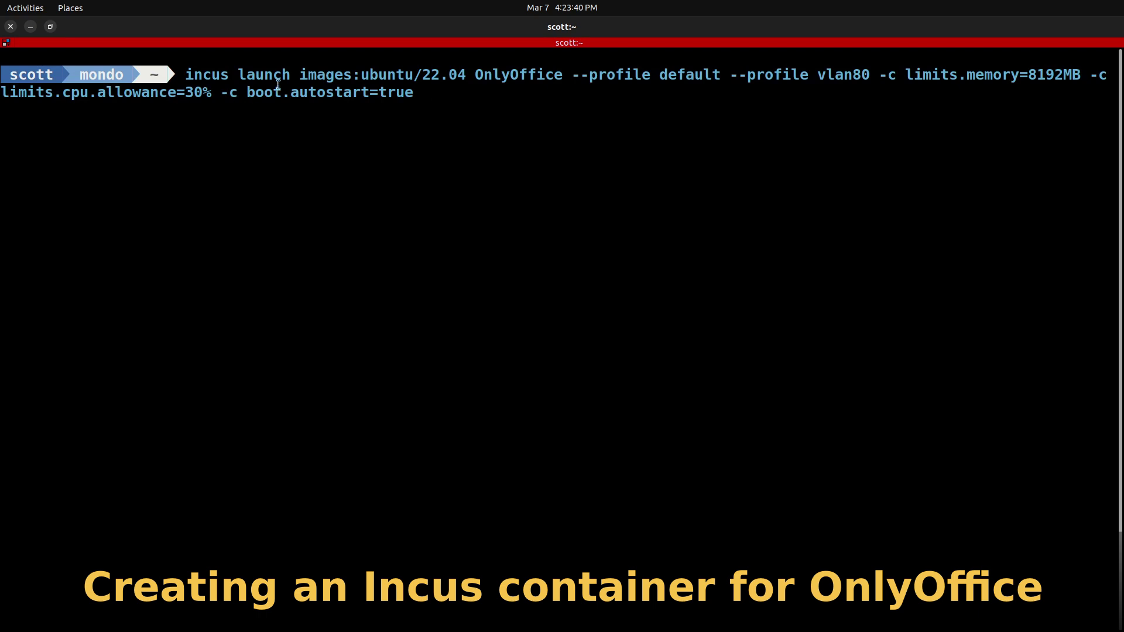
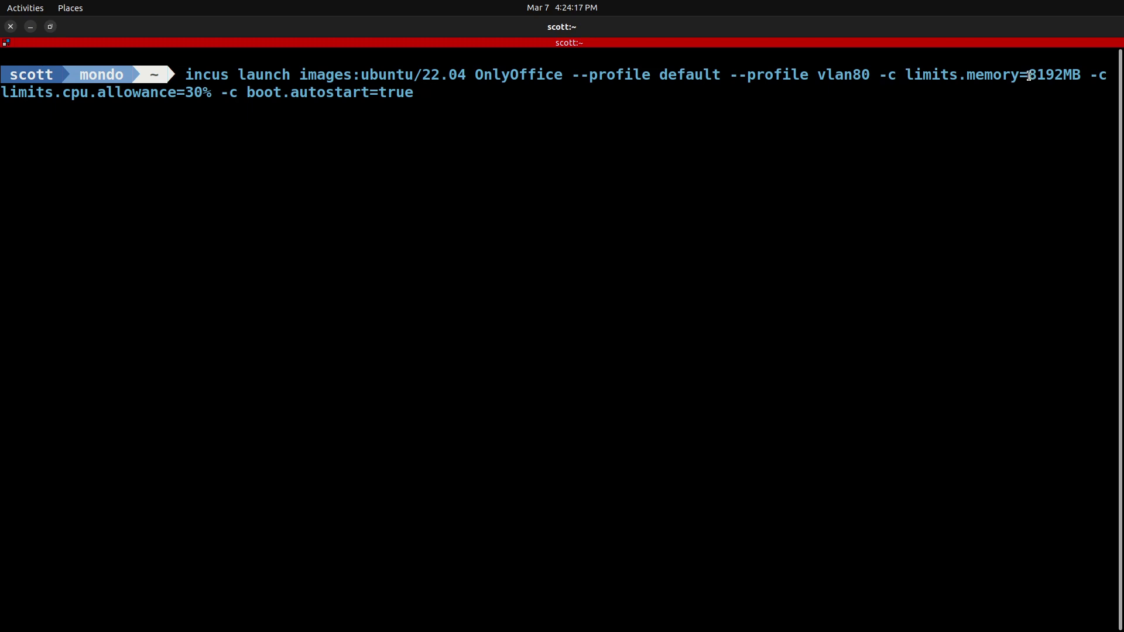
# - Point out the 8192MB memory, 30% CPU and autostart options, then launch the OnlyOffice container
pyautogui.moveTo(1030, 76); pyautogui.dragTo(1078, 77)
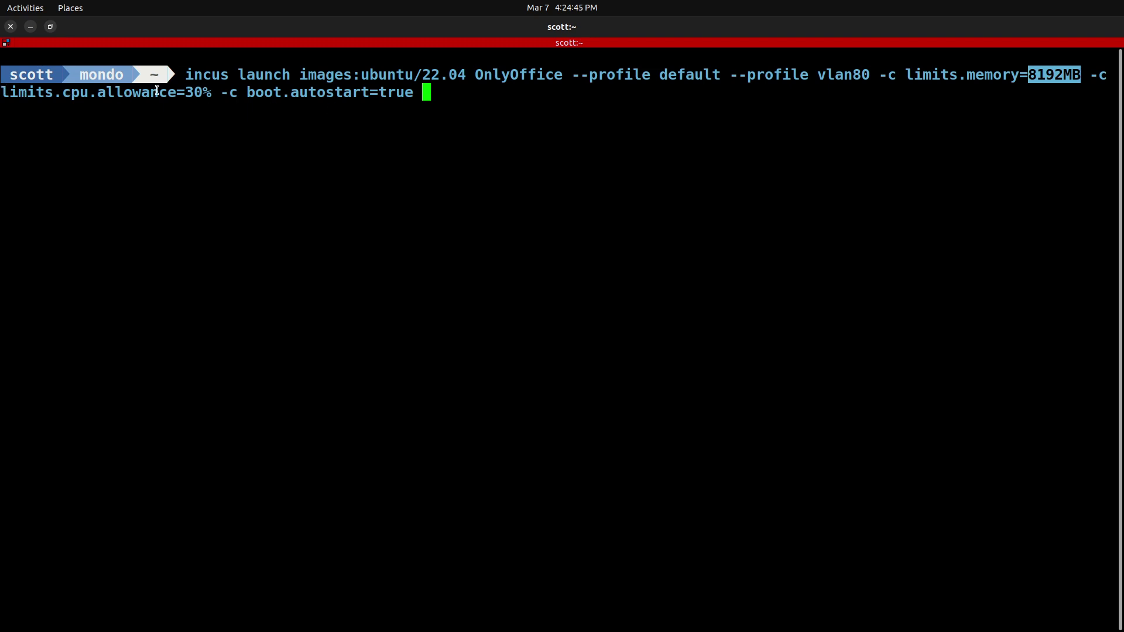
pyautogui.moveTo(188, 94); pyautogui.dragTo(212, 95)
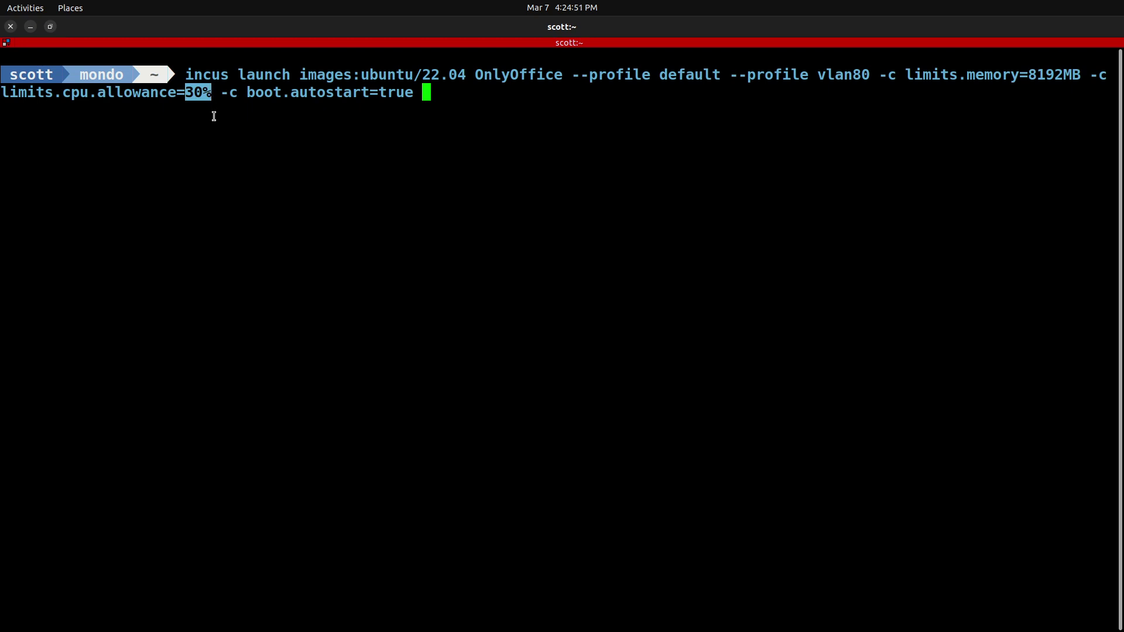
pyautogui.click(415, 137)
pyautogui.moveTo(244, 92); pyautogui.dragTo(414, 94)
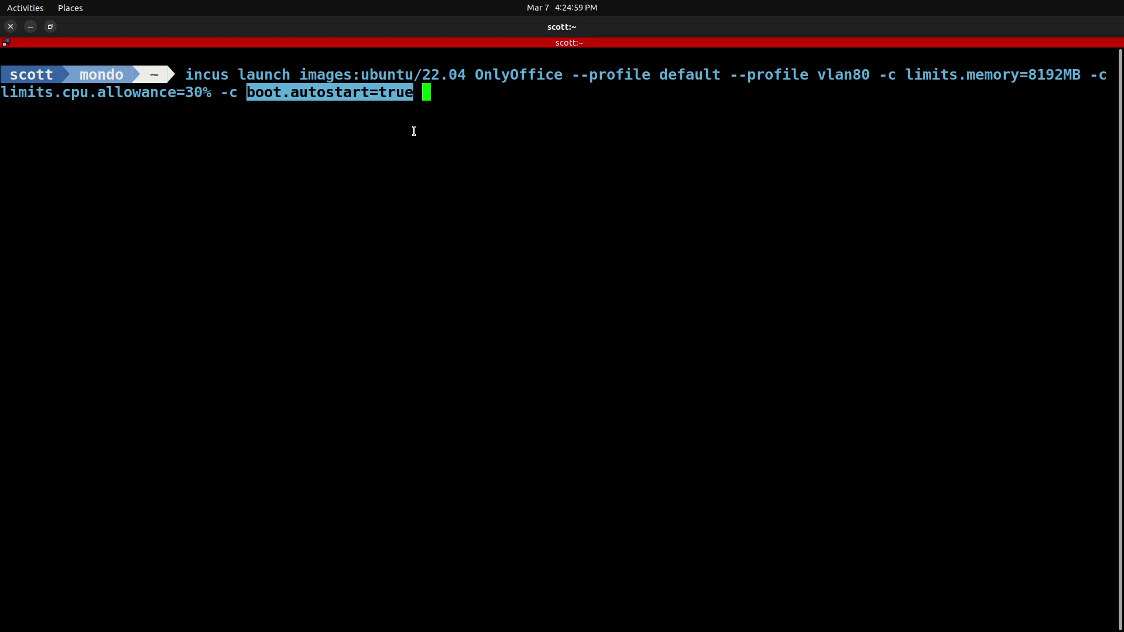
pyautogui.click(414, 157)
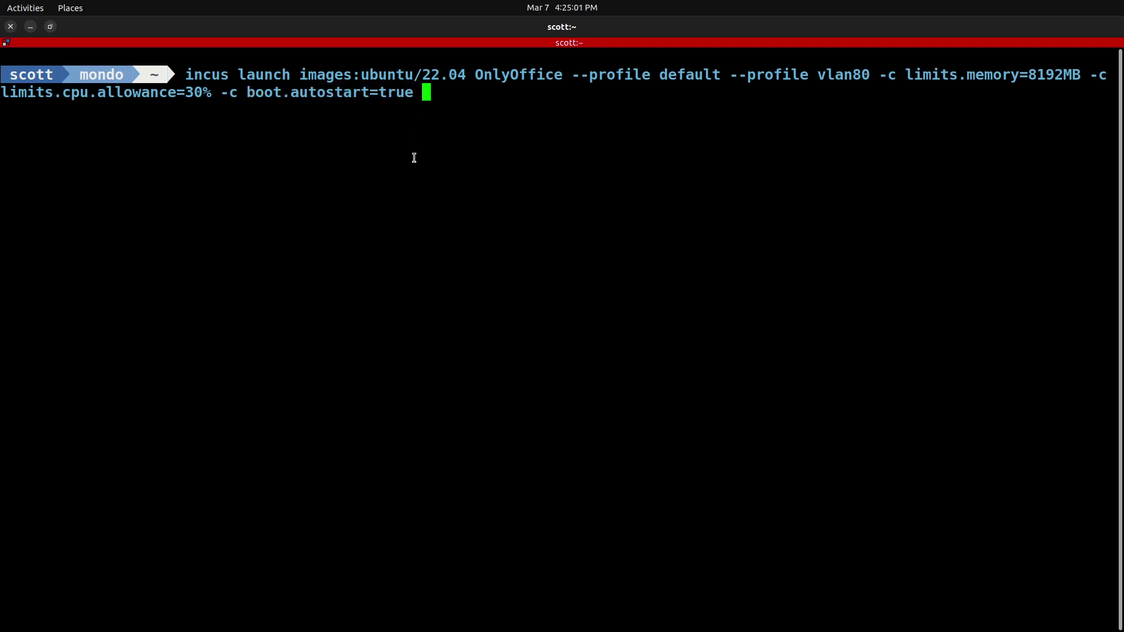
pyautogui.press('Return')
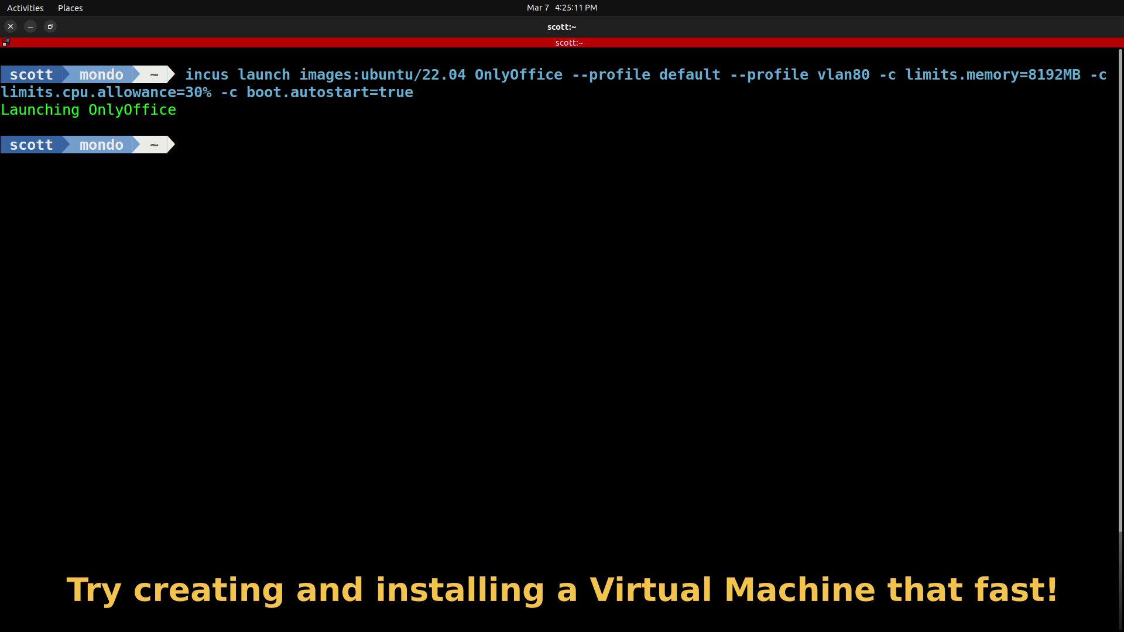
# - Run incus list and confirm OnlyOffice is running at 192.168.80.70
pyautogui.write('incus list')
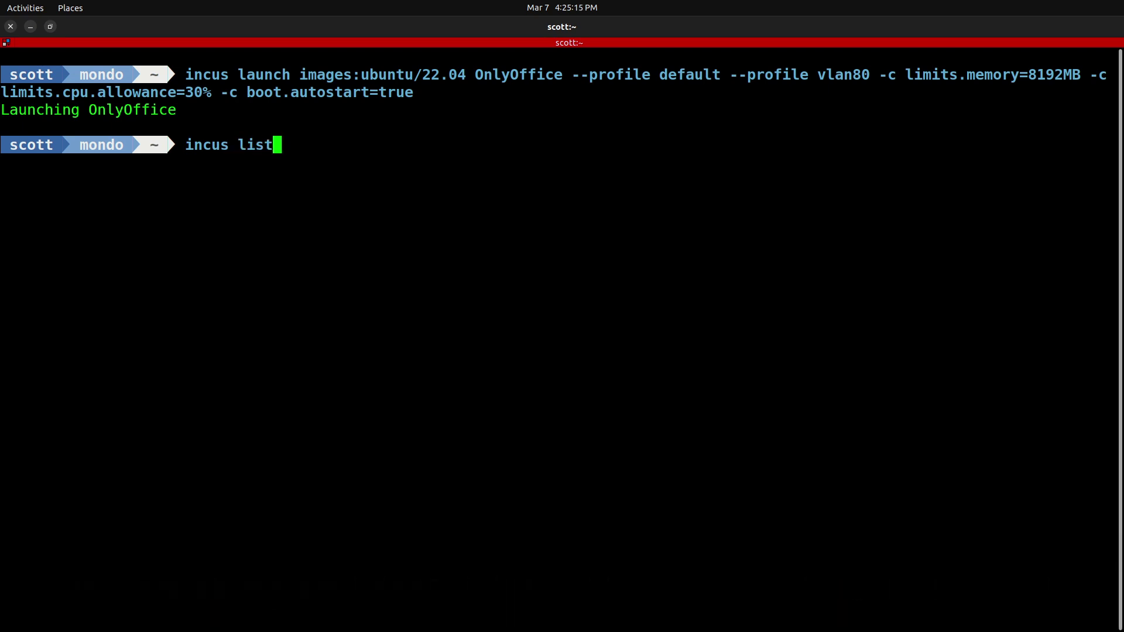
pyautogui.press('Return')
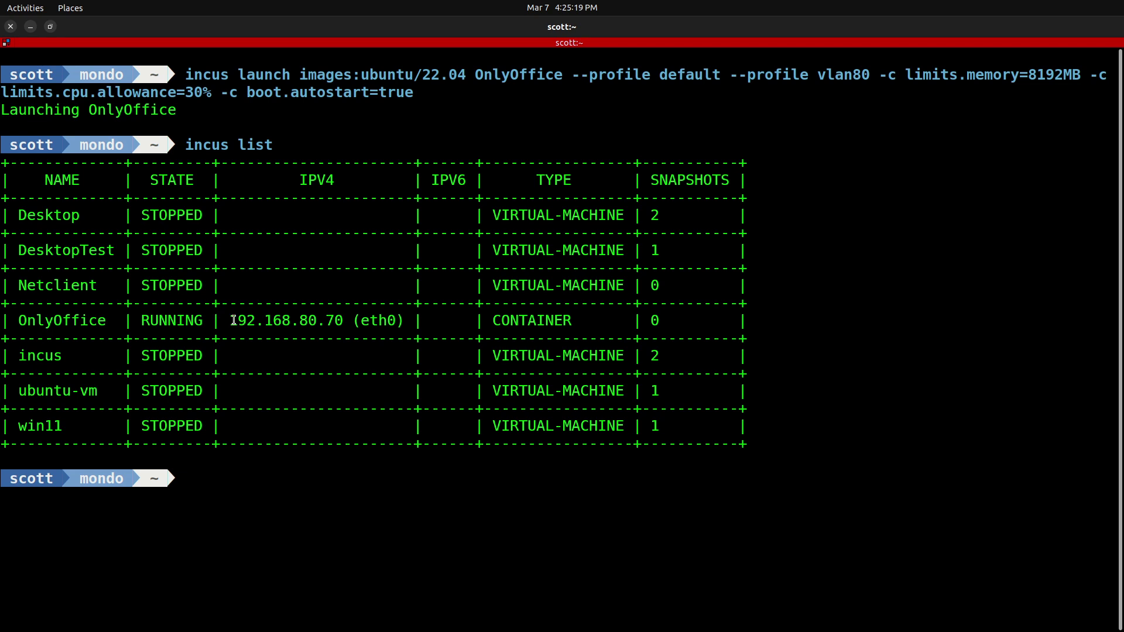
pyautogui.moveTo(229, 321); pyautogui.dragTo(344, 320)
# - Enter a root shell in OnlyOffice with incus shell and paste the apt update/upgrade command
pyautogui.write('incus shell OnlyOffice')
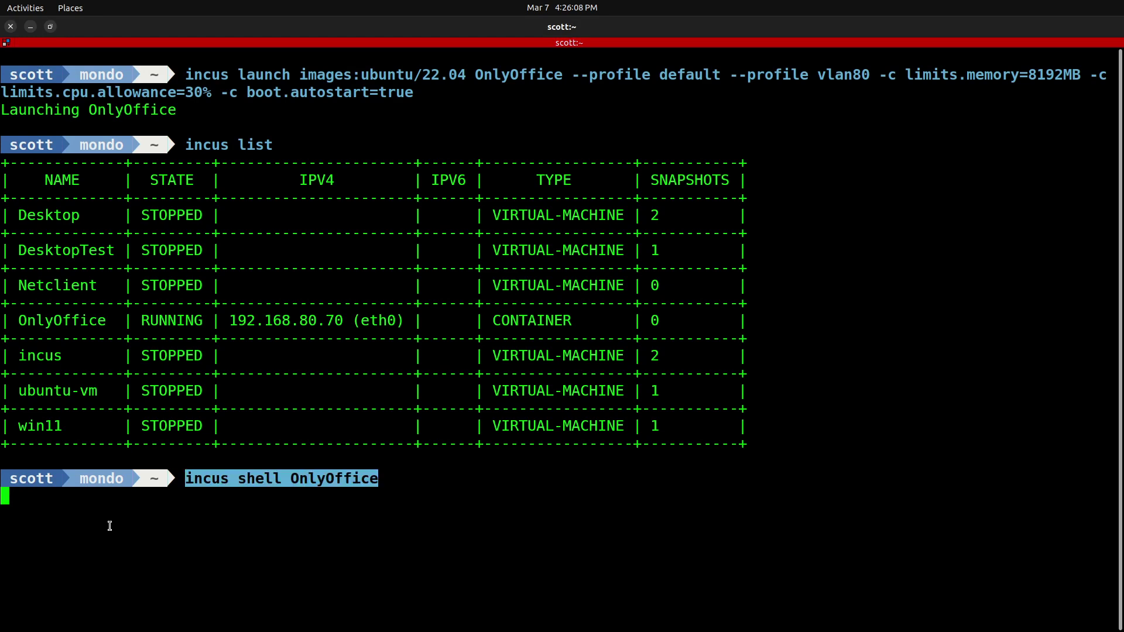
pyautogui.press('Return')
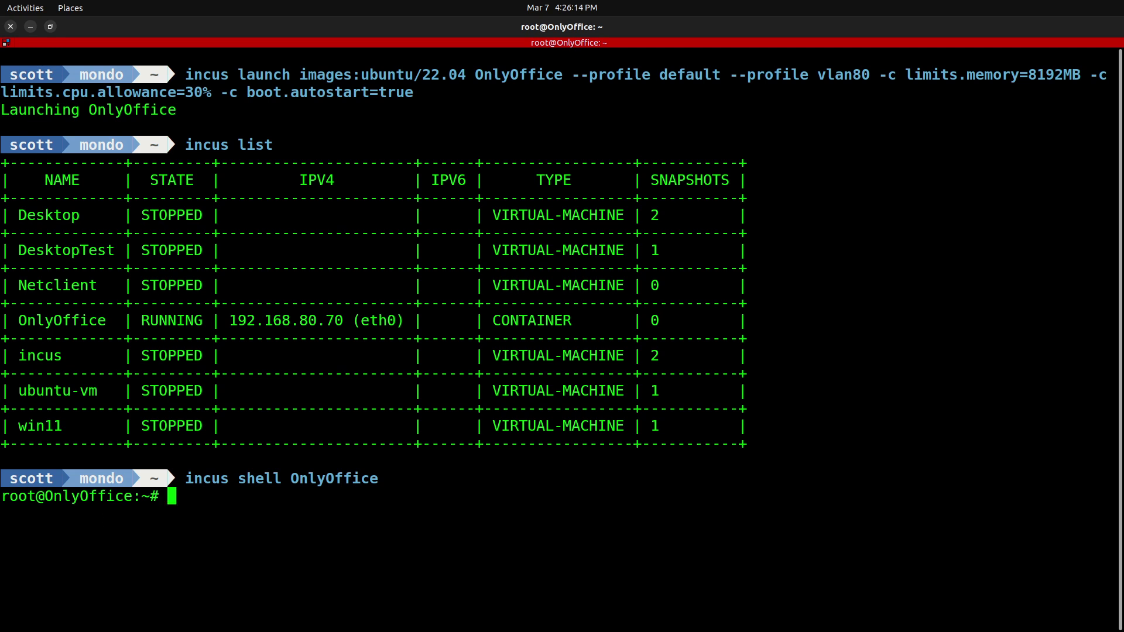
pyautogui.hotkey('alt', 'Tab')
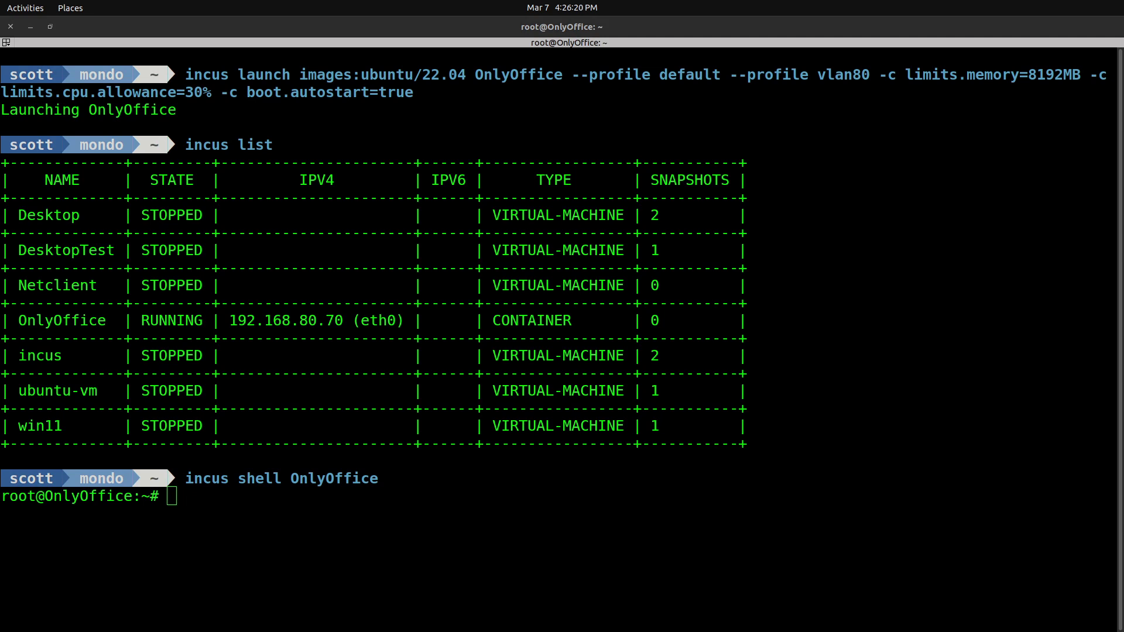
pyautogui.click(82, 433)
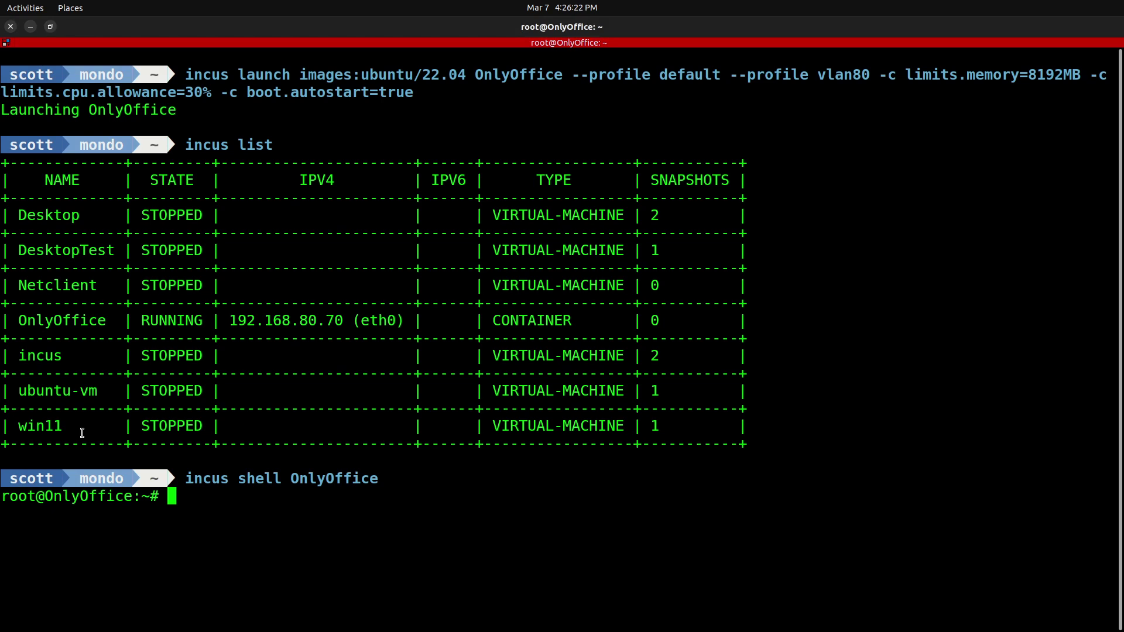
pyautogui.write('apt update && apt upgrade')
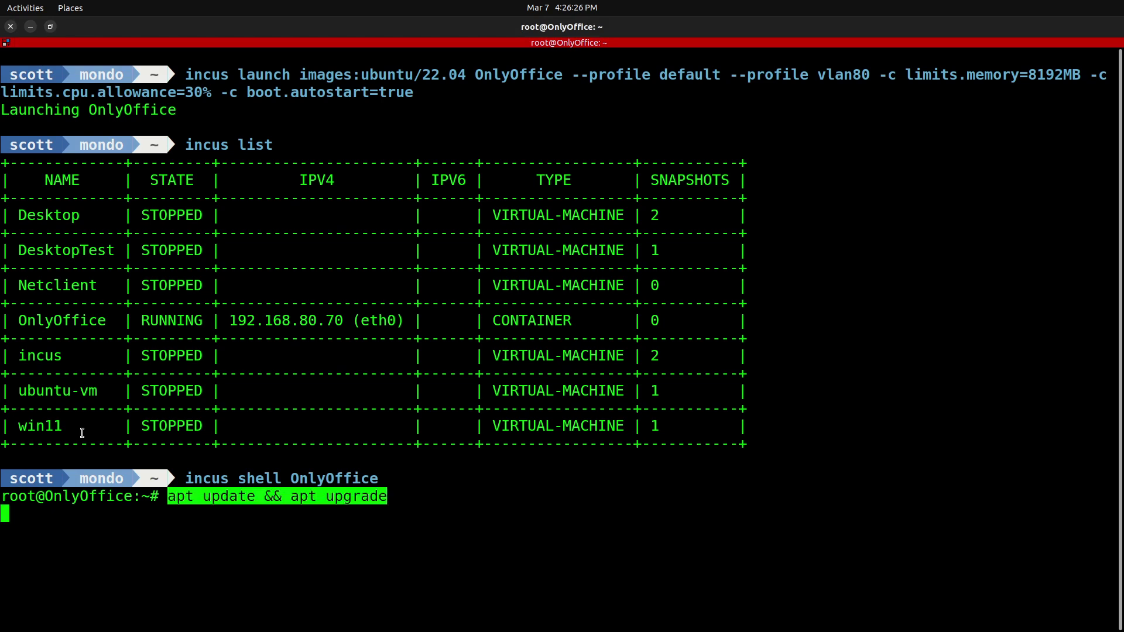
# - Run 'apt update && apt upgrade -y' in the container and note the kept-back dpkg package
pyautogui.press('End')
pyautogui.write('-y')
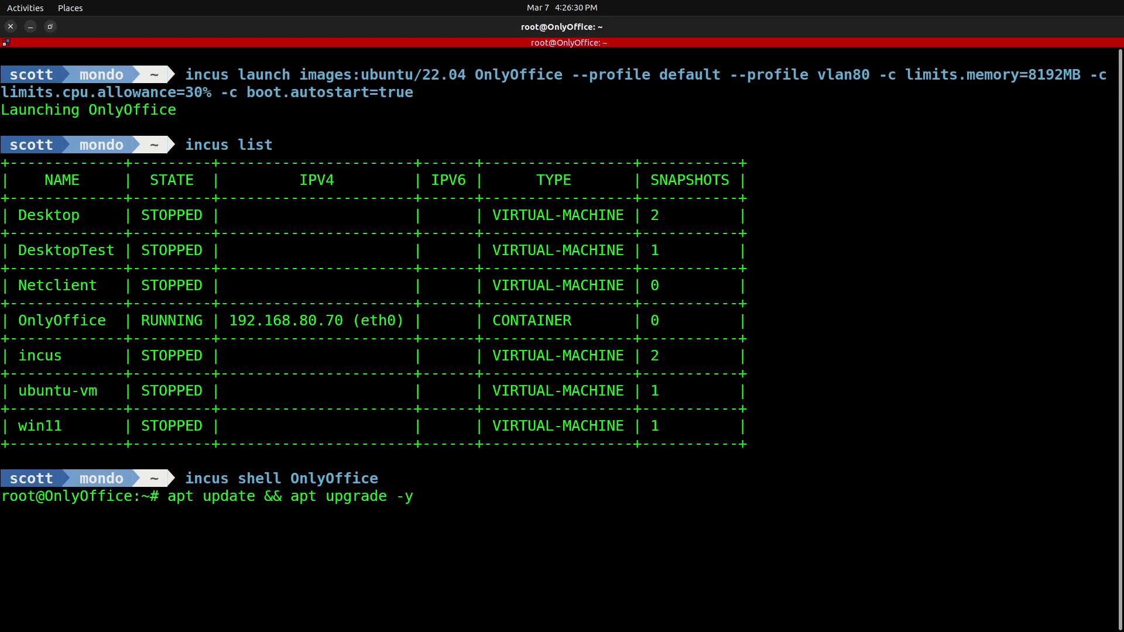
pyautogui.press('Return')
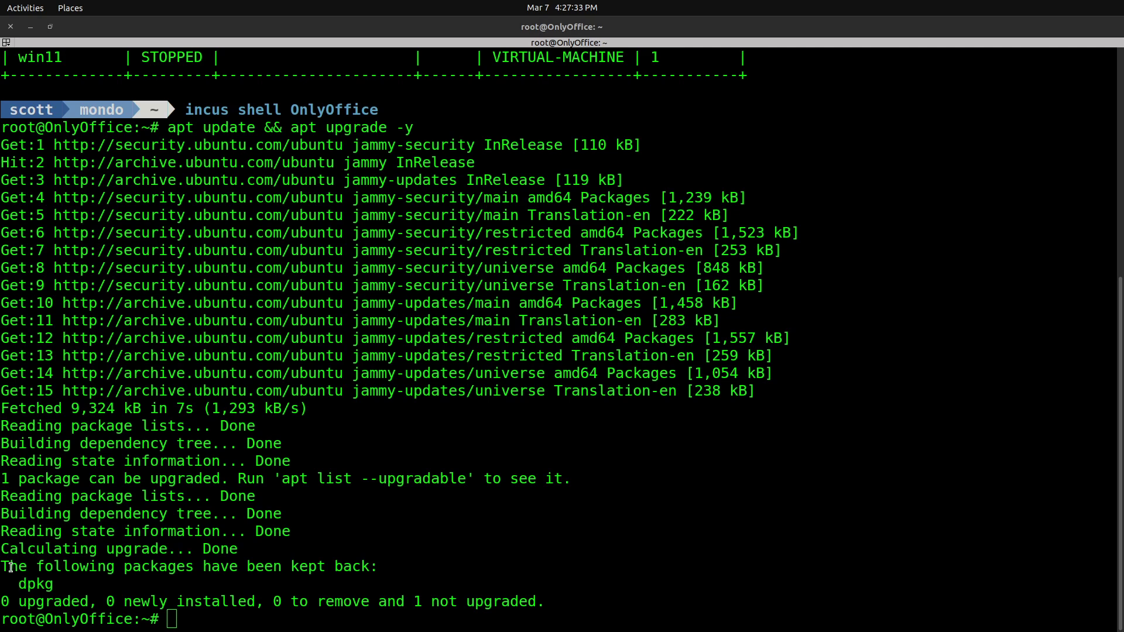
pyautogui.moveTo(19, 585); pyautogui.dragTo(52, 584)
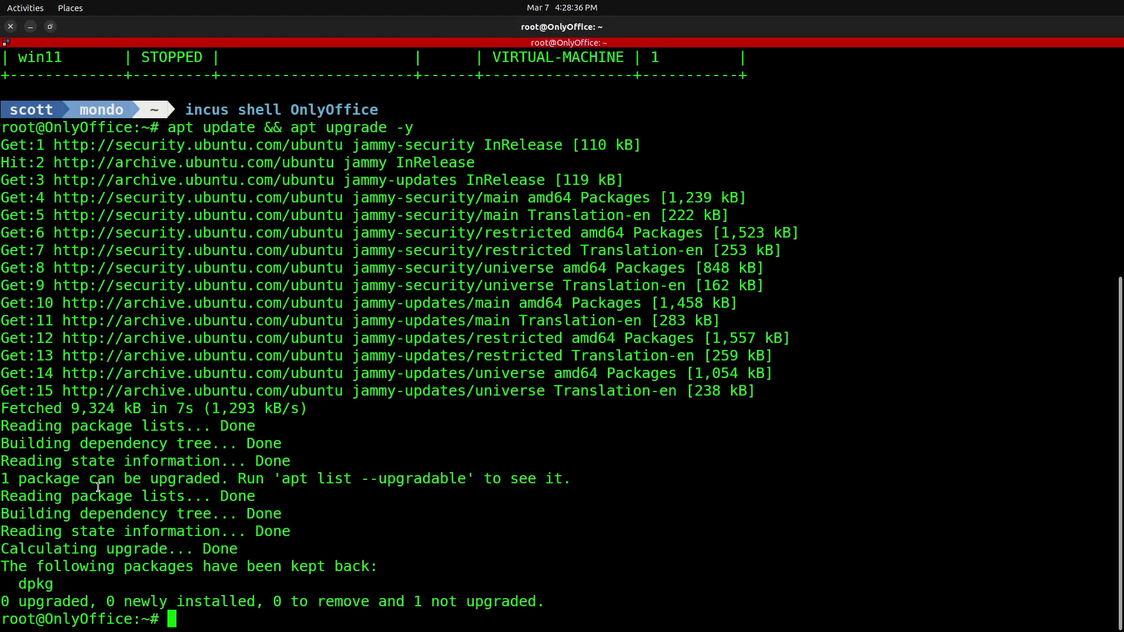
# - Install openssh-server and curl in the OnlyOffice container
pyautogui.hotkey('ctrl', 'l')
pyautogui.write('apt install openssh-server curl -y')
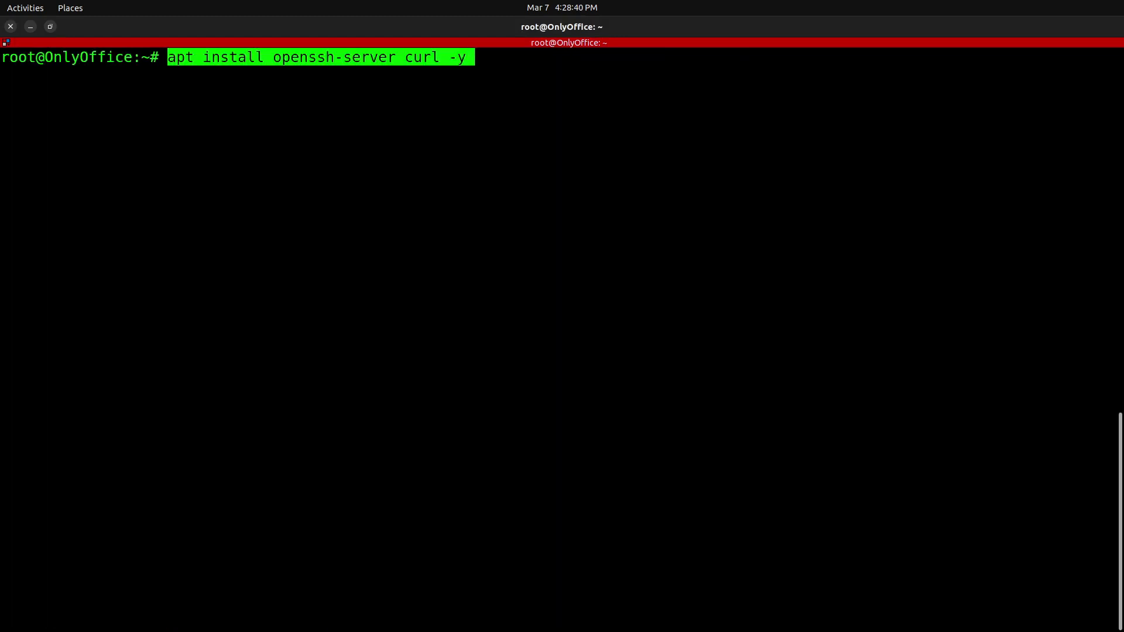
pyautogui.press('End')
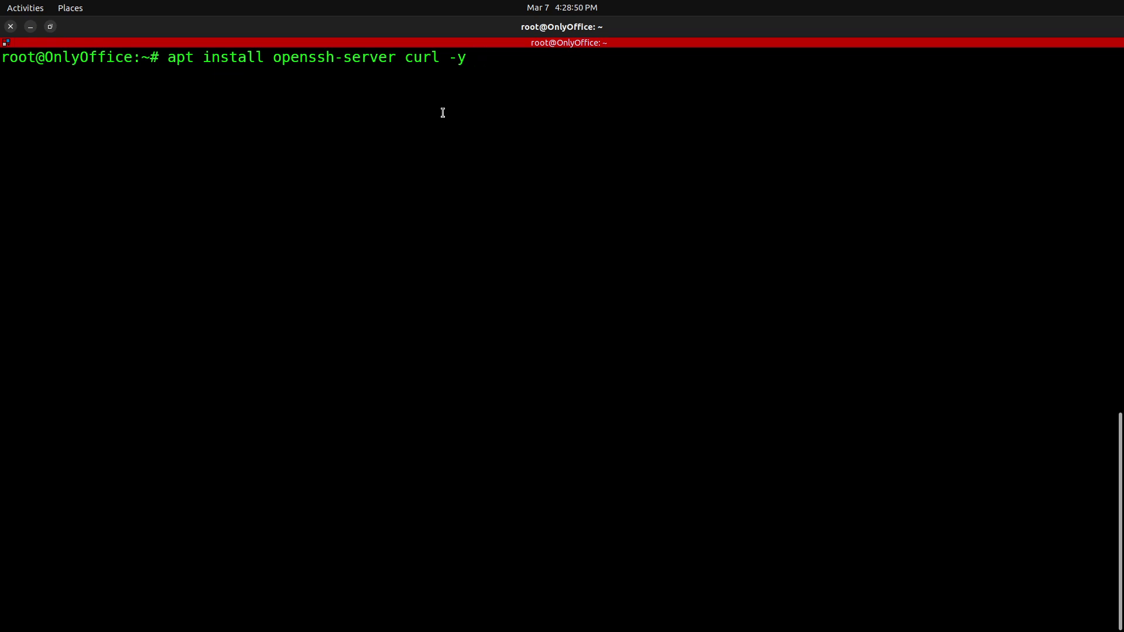
pyautogui.press('Return')
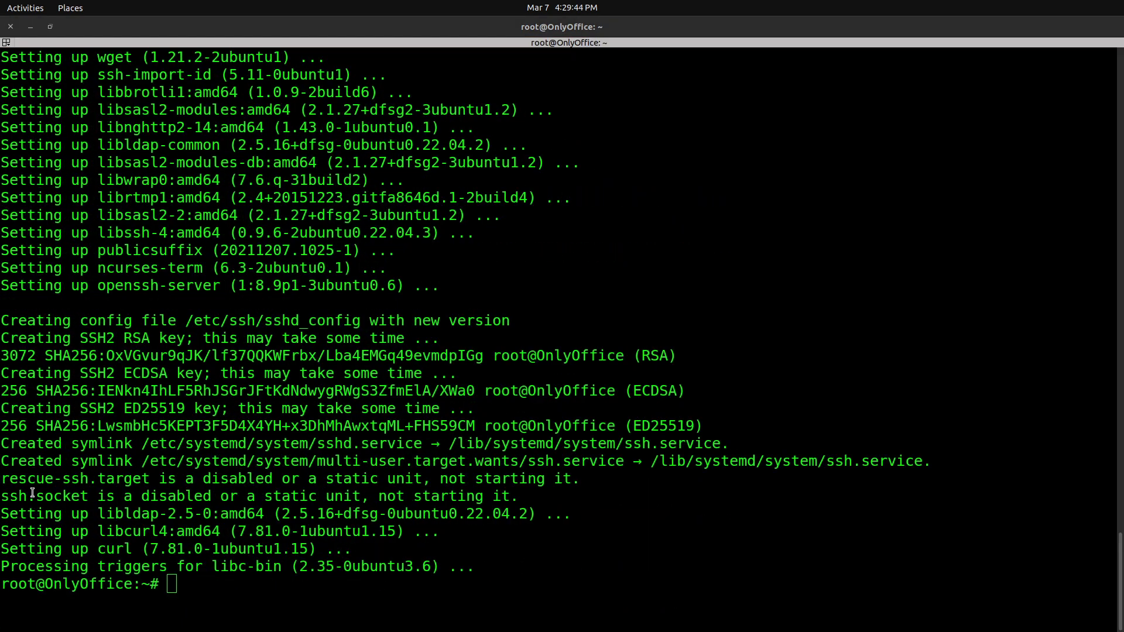
# - Create a new user account with adduser, setting its password and skipping optional details
pyautogui.hotkey('ctrl', 'l')
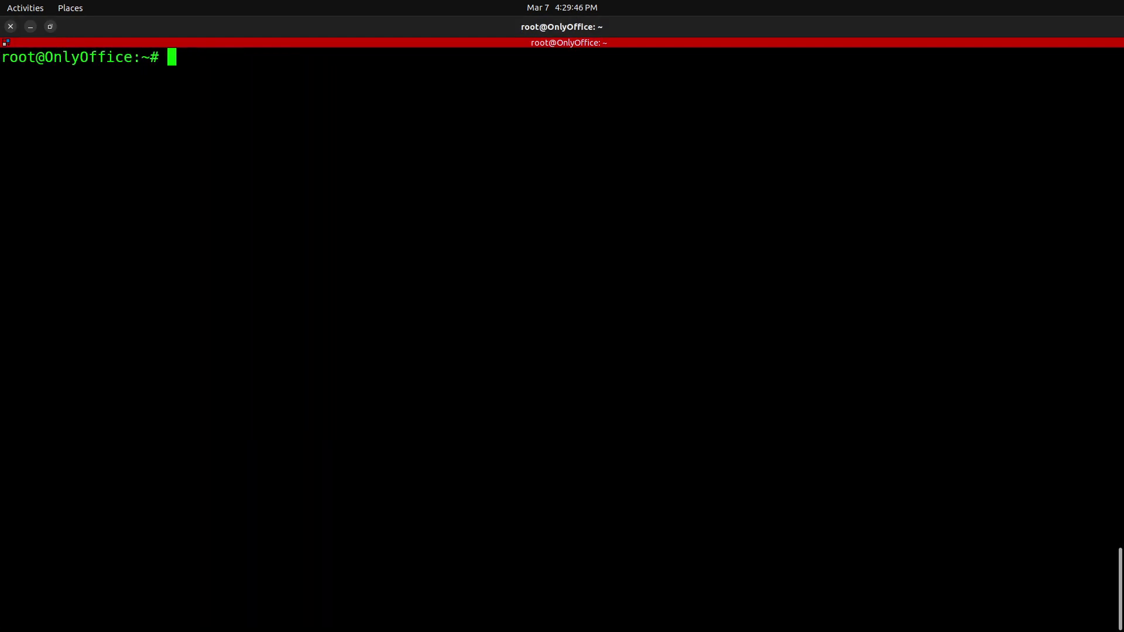
pyautogui.write('adduse')
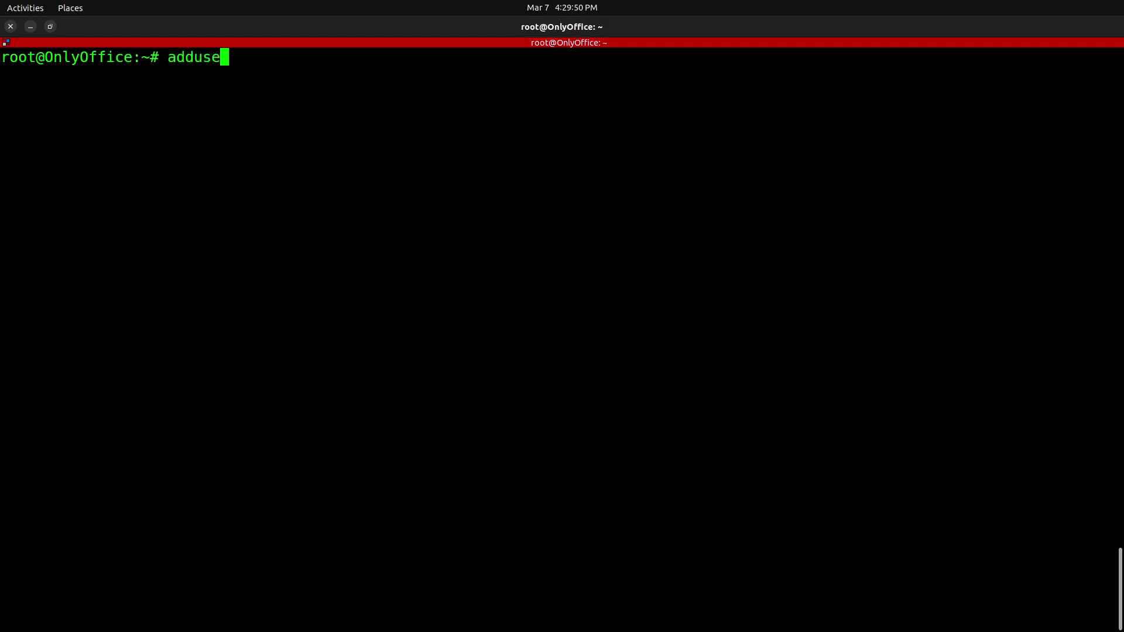
pyautogui.write('r scott')
pyautogui.press('Return')
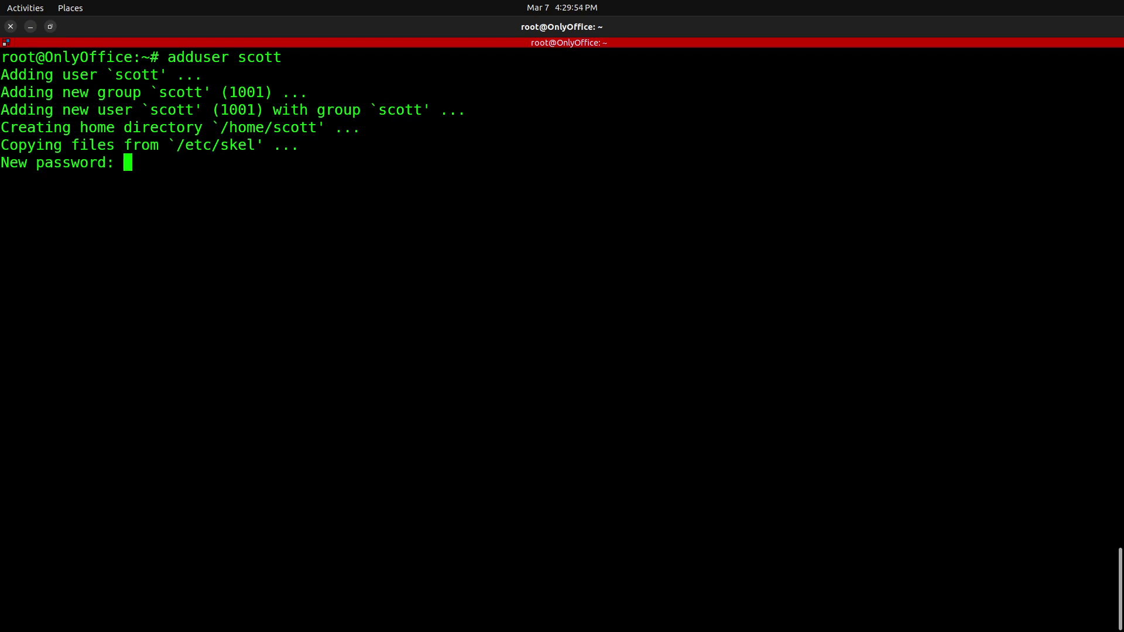
pyautogui.press('Return')
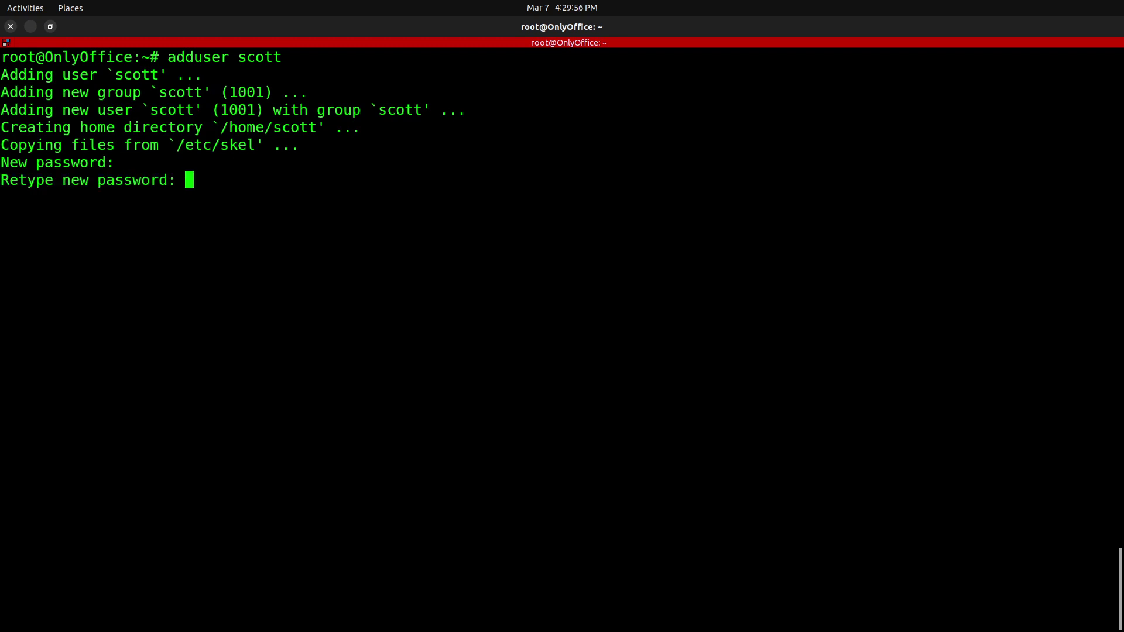
pyautogui.press('Return')
pyautogui.press('Return')
pyautogui.press('Return')
pyautogui.press('Return')
pyautogui.press('Return')
pyautogui.press('Return')
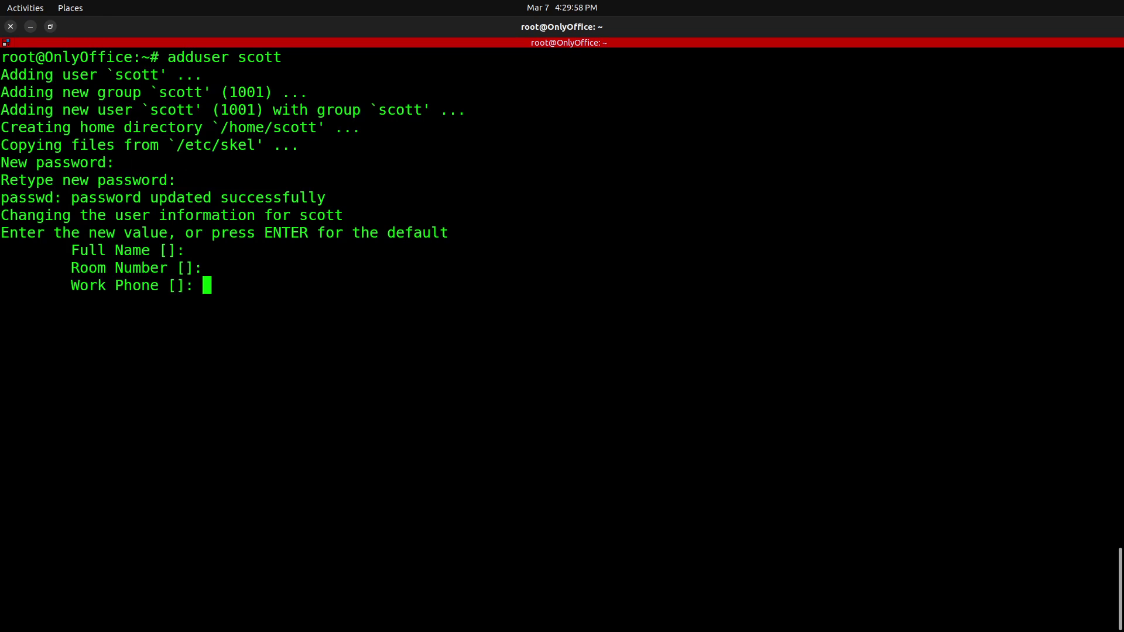
pyautogui.press('Return')
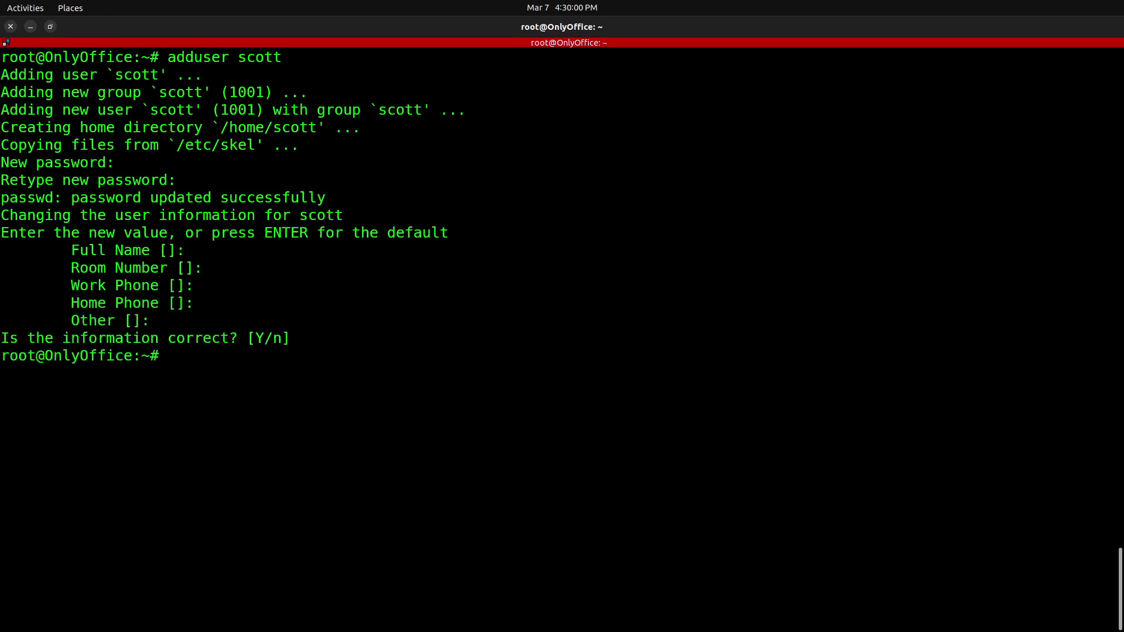
# - Add the new user to the sudo group with usermod -aG sudo and prepare su - for it
pyautogui.write('usermod -a')
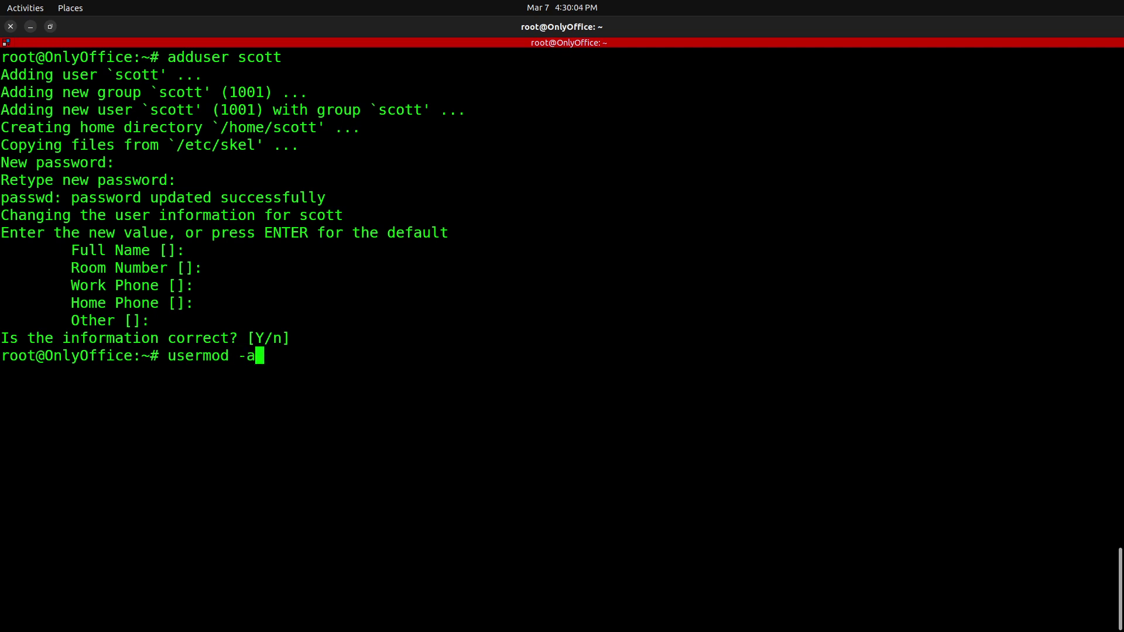
pyautogui.write('G sudo scott')
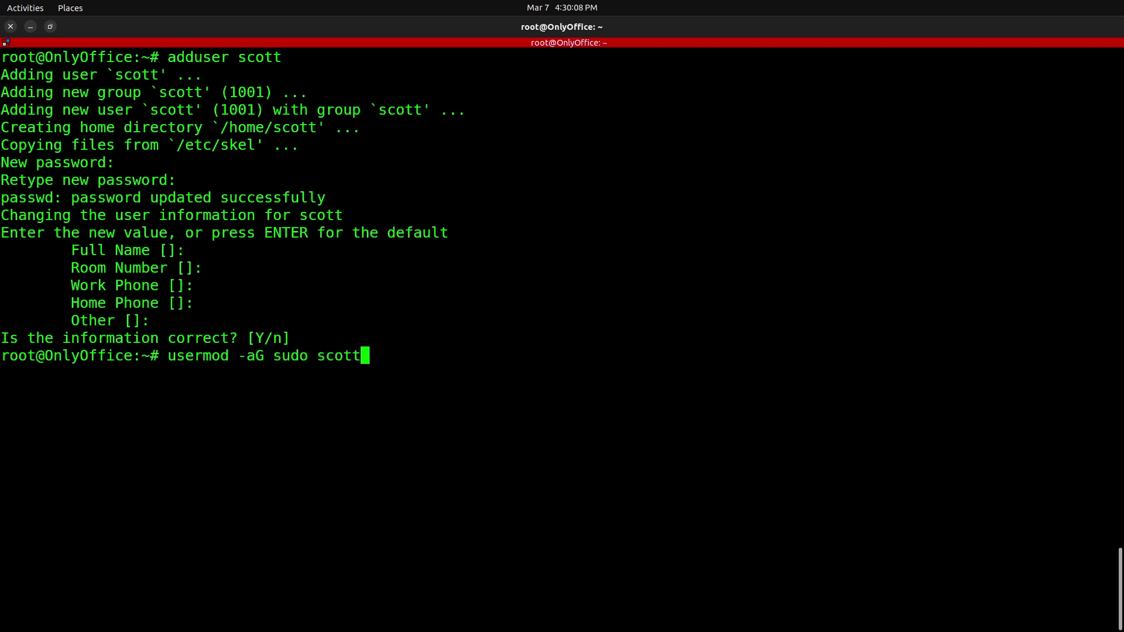
pyautogui.press('Return')
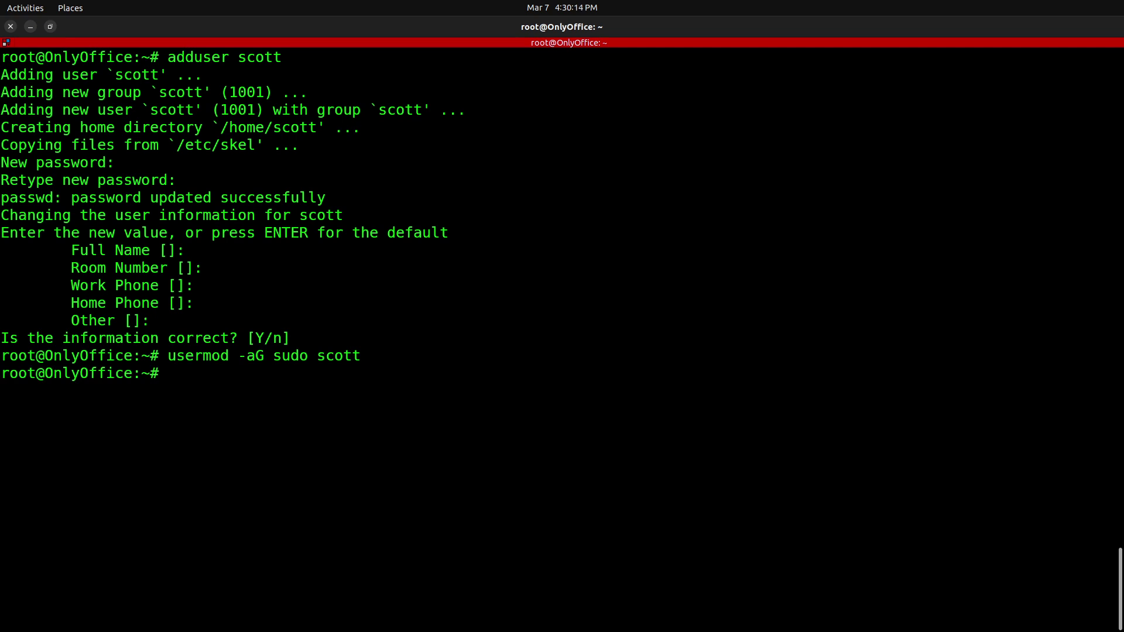
pyautogui.write('su')
pyautogui.write('- scott')
# - Log in as the new user and print the working directory with pwd
pyautogui.press('Return')
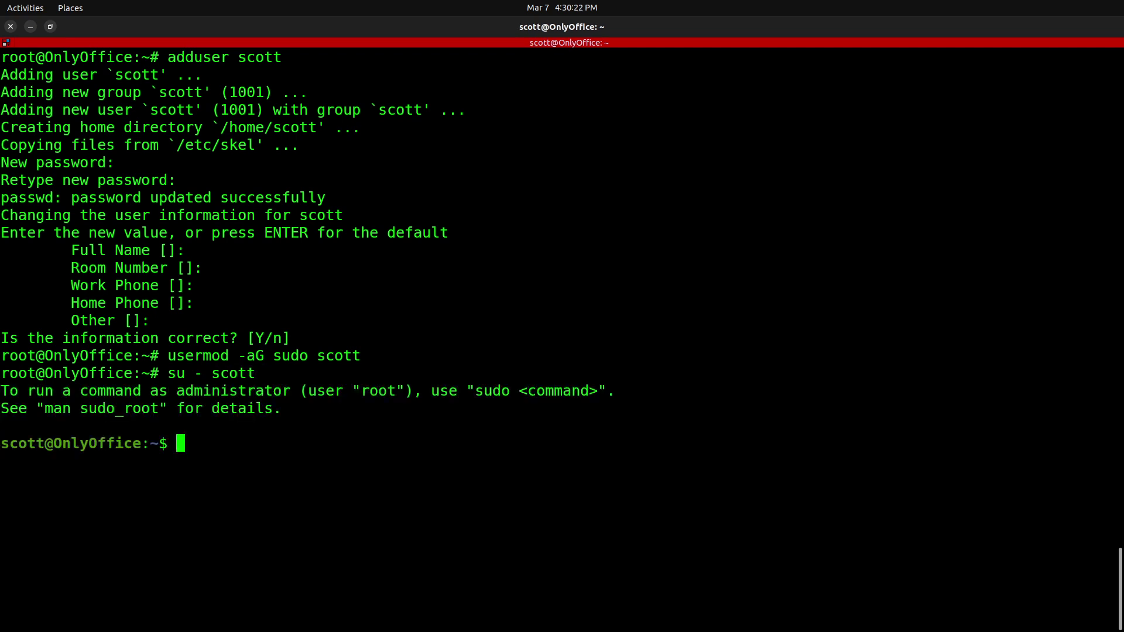
pyautogui.hotkey('ctrl', 'l')
pyautogui.write('pwd')
pyautogui.press('Return')
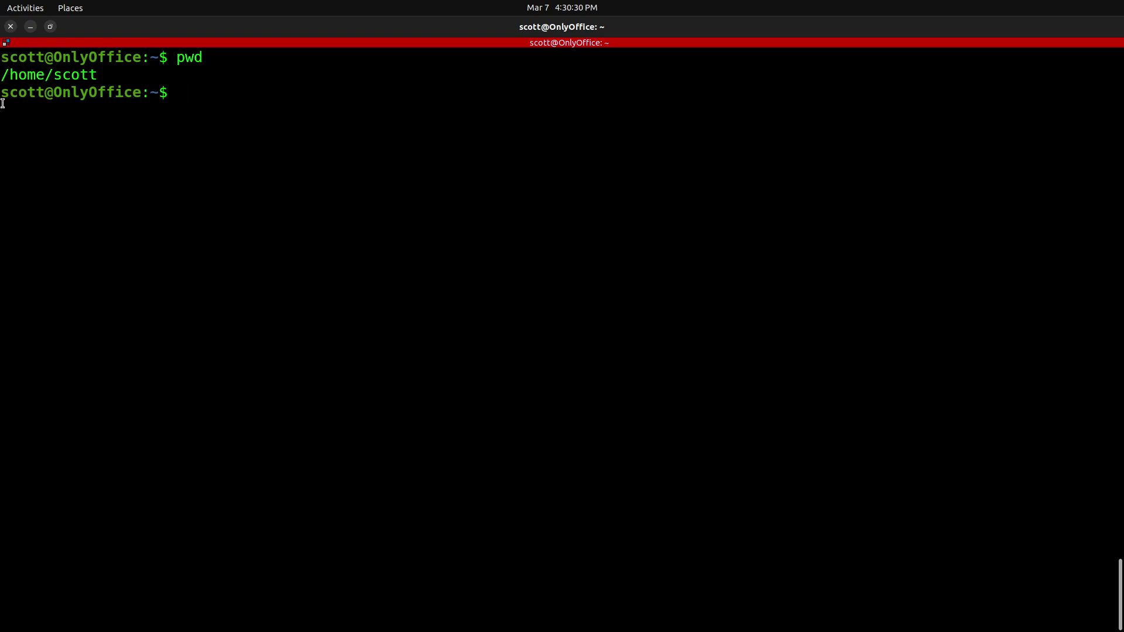
# - Point out the user, host OnlyOffice and home path, then paste the wget command for workspace-install.sh
pyautogui.moveTo(1, 93); pyautogui.dragTo(43, 96)
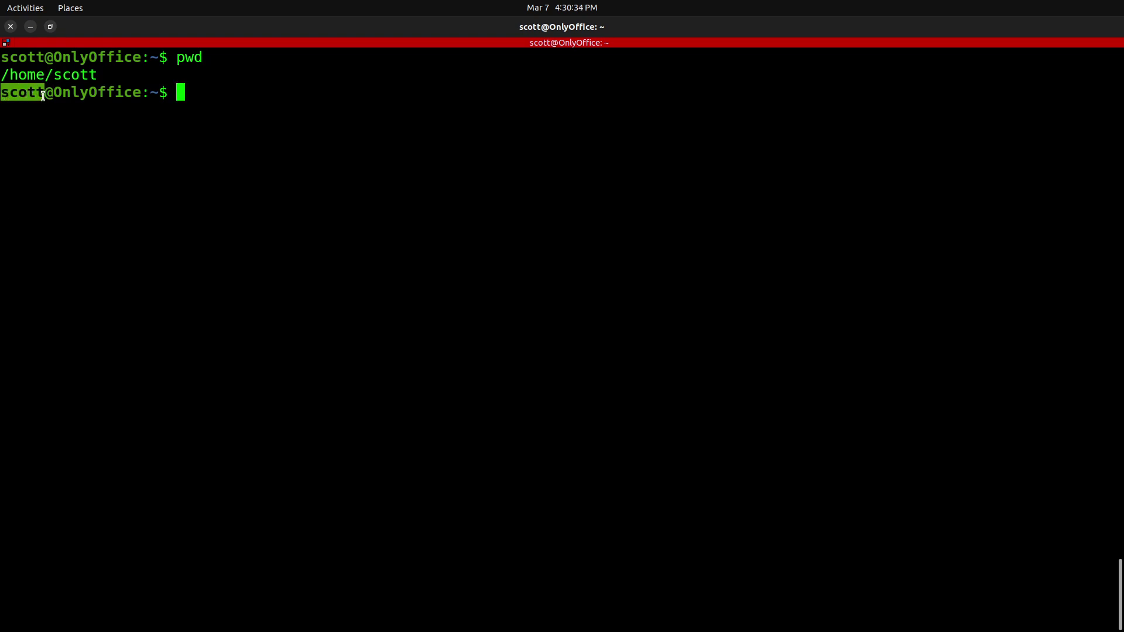
pyautogui.moveTo(54, 93); pyautogui.dragTo(136, 94)
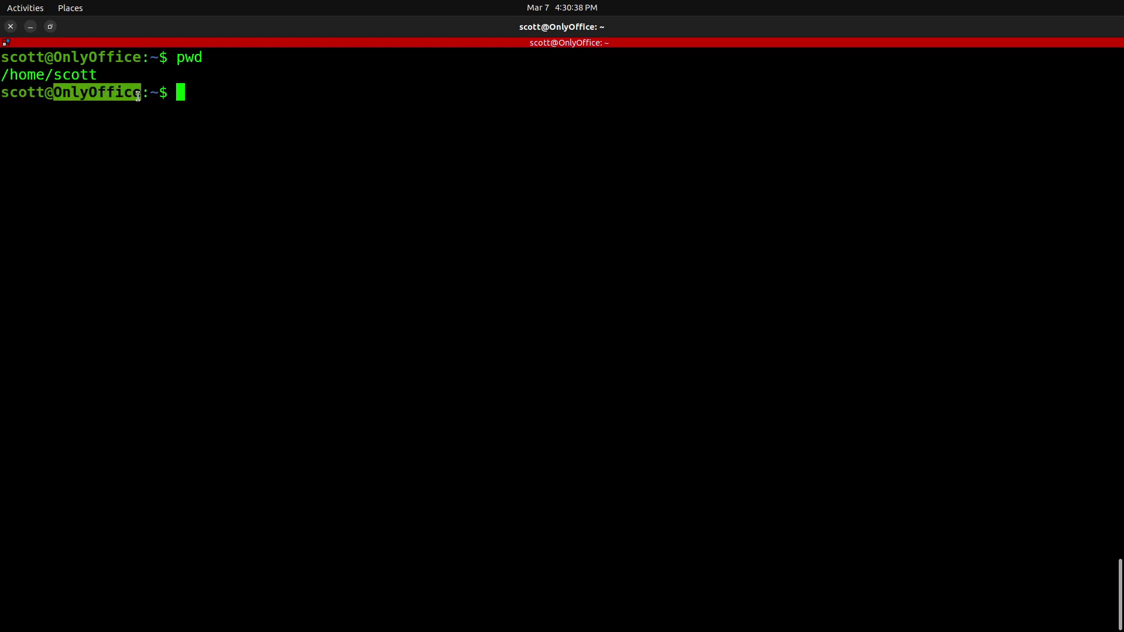
pyautogui.click(139, 113)
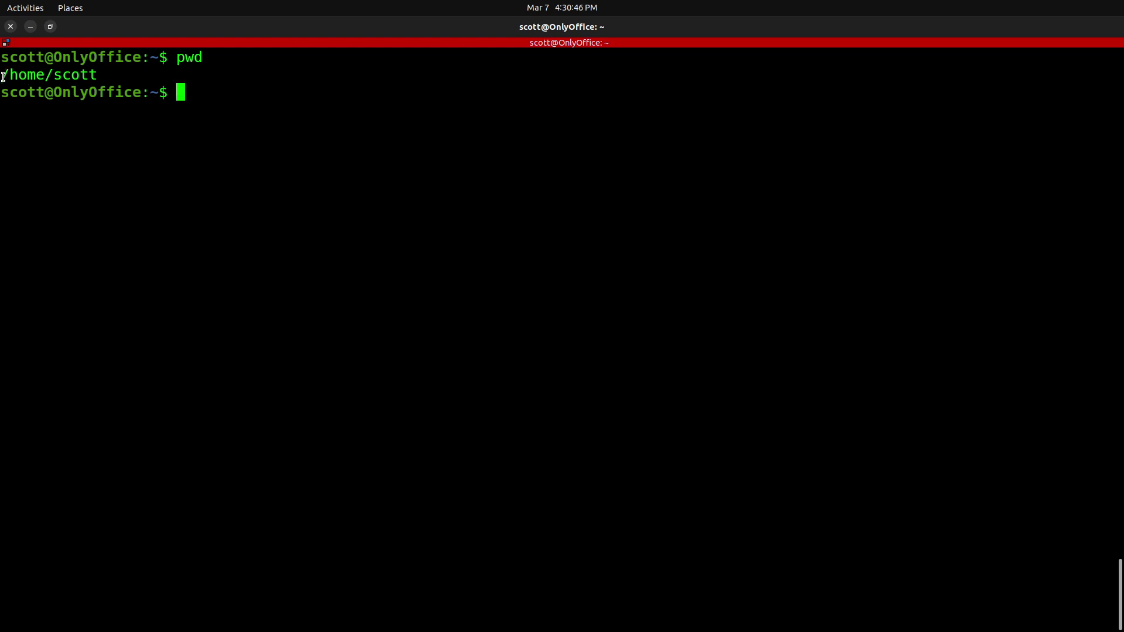
pyautogui.moveTo(4, 76); pyautogui.dragTo(98, 76)
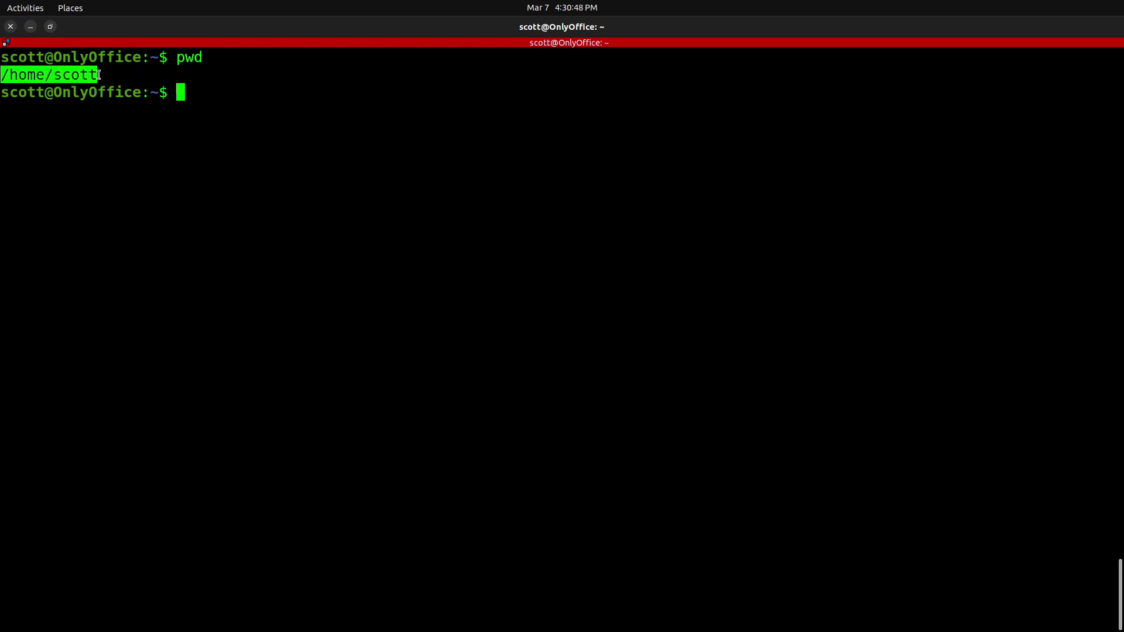
pyautogui.click(97, 148)
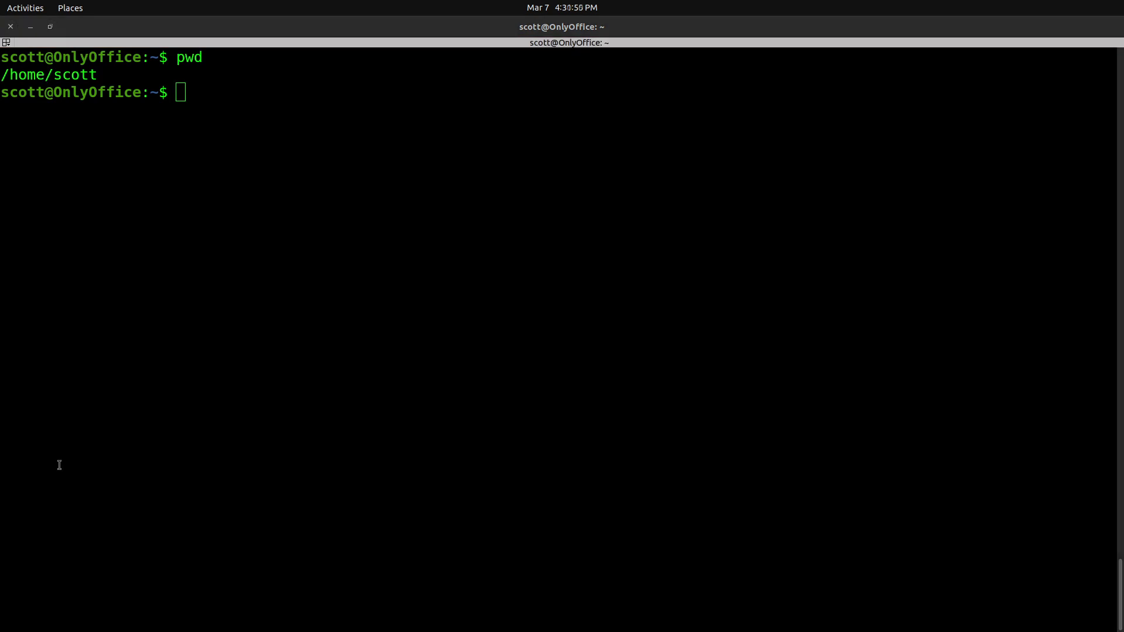
pyautogui.click(91, 465)
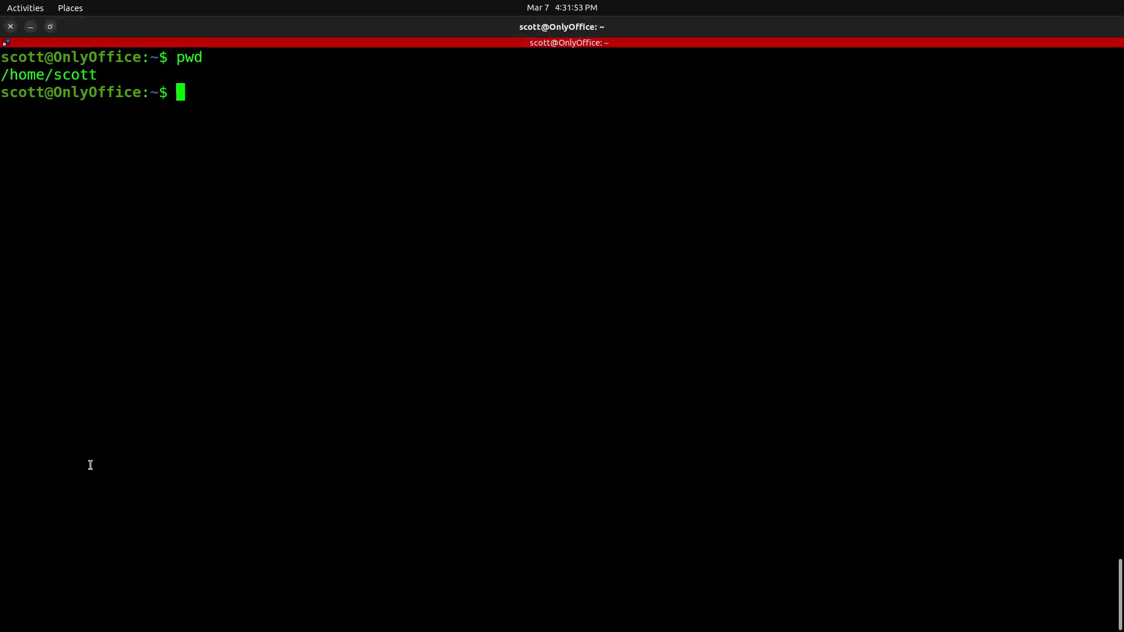
pyautogui.write('wget https://download.onlyoffice.com/install/workspace-install.sh')
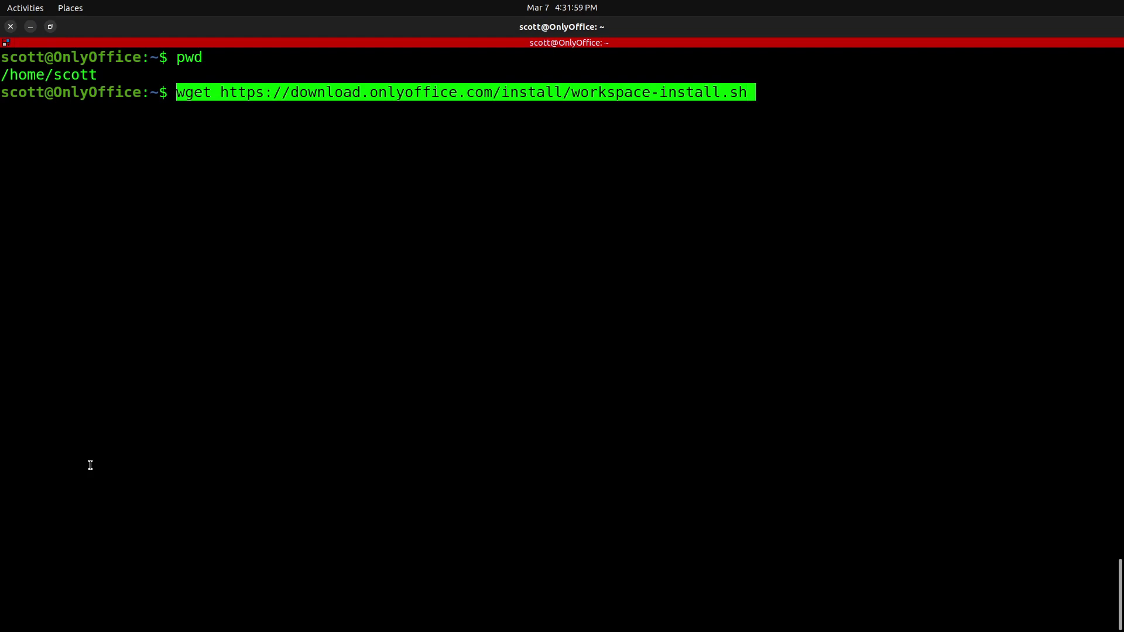
# - Download workspace-install.sh (3572 bytes) with wget and list the home directory to confirm it
pyautogui.press('Return')
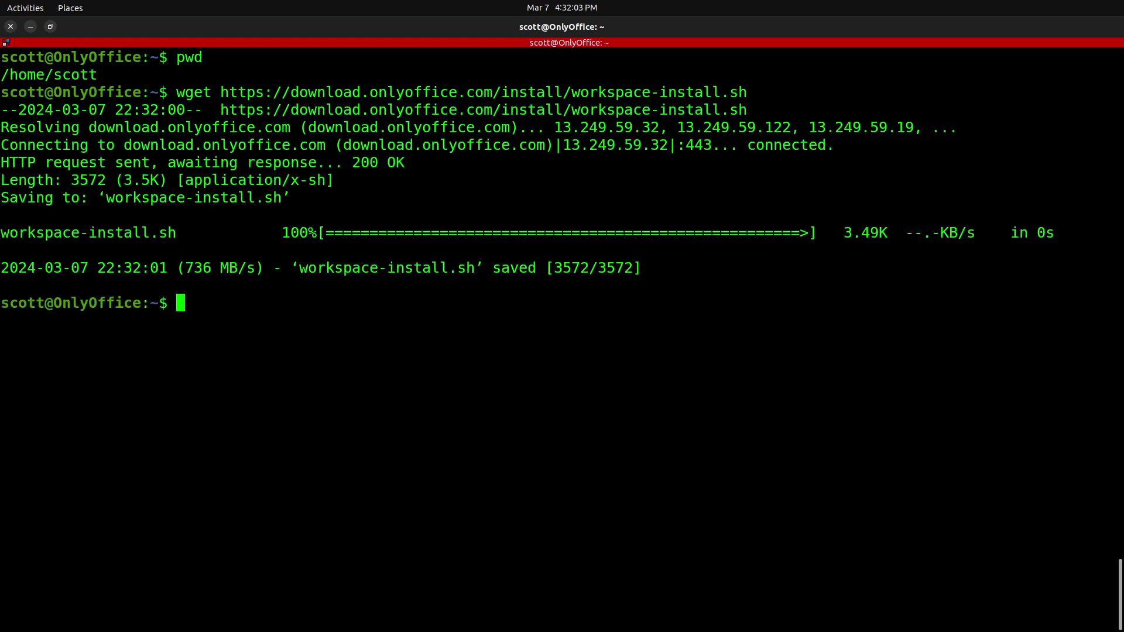
pyautogui.press('Return')
pyautogui.write('ls')
pyautogui.press('Return')
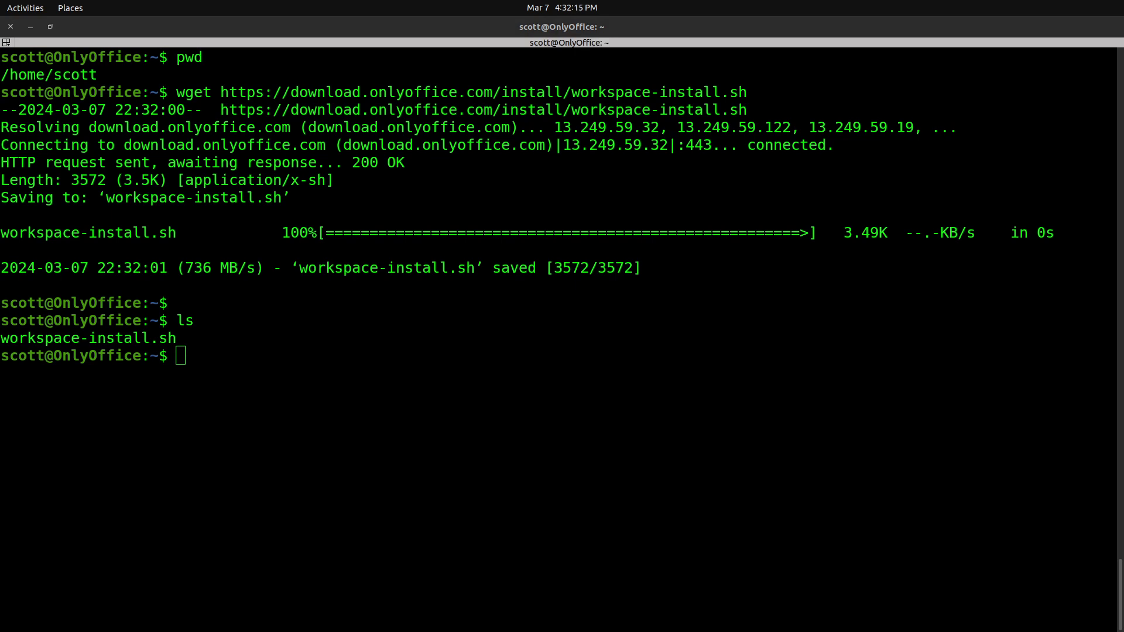
pyautogui.click(98, 424)
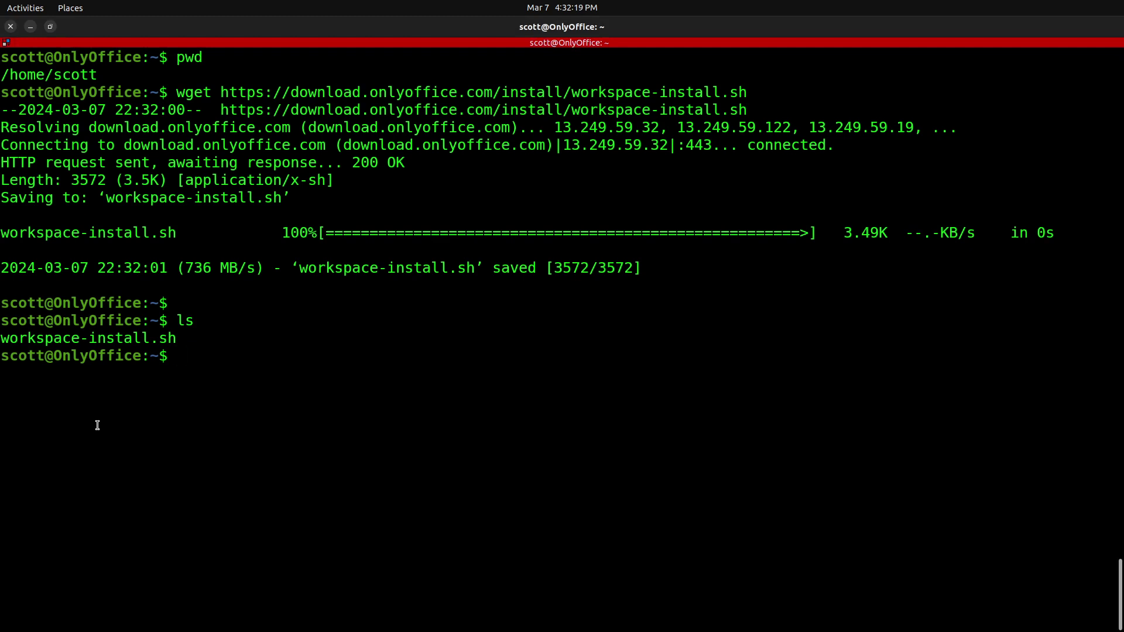
# - Make workspace-install.sh executable with chmod +x
pyautogui.write('chmod +x workspace-install.sh')
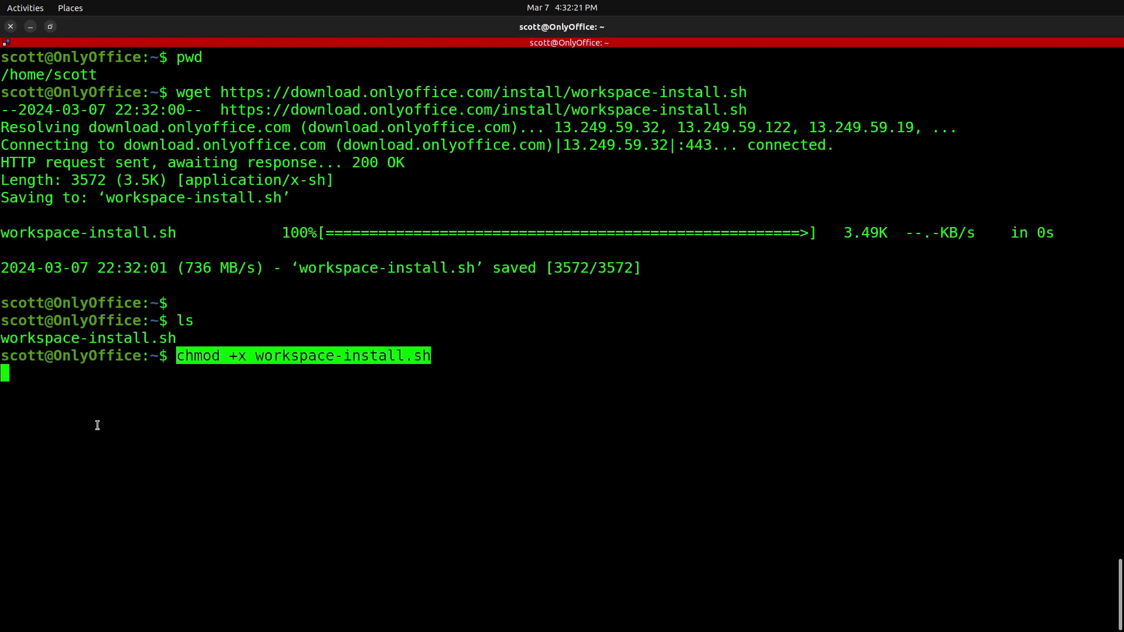
pyautogui.press('Return')
pyautogui.press('BackSpace')
pyautogui.press('BackSpace')
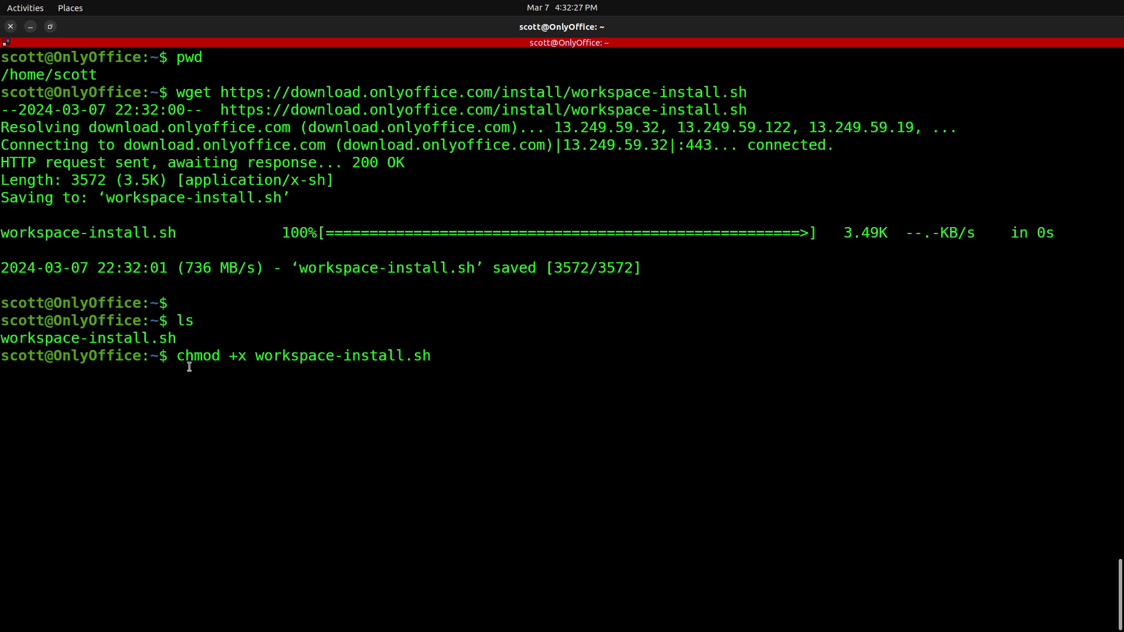
pyautogui.moveTo(230, 357); pyautogui.dragTo(244, 358)
pyautogui.click(296, 393)
pyautogui.press('Return')
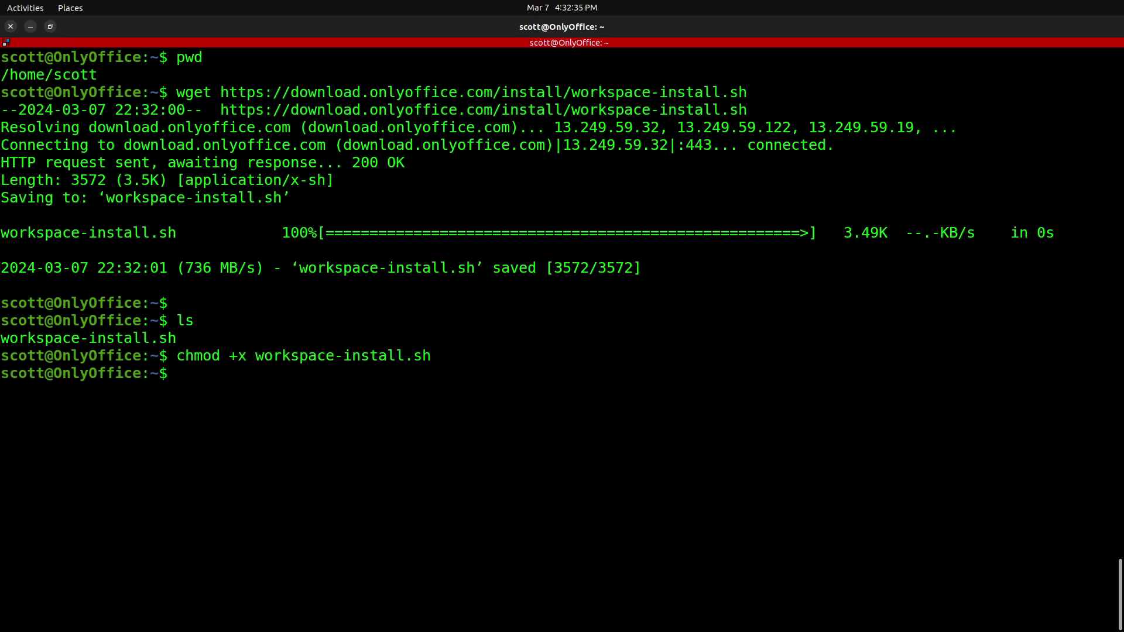
# - Become root with sudo su, list the files, and paste ./workspace-install.sh
pyautogui.write('sudo su')
pyautogui.press('Return')
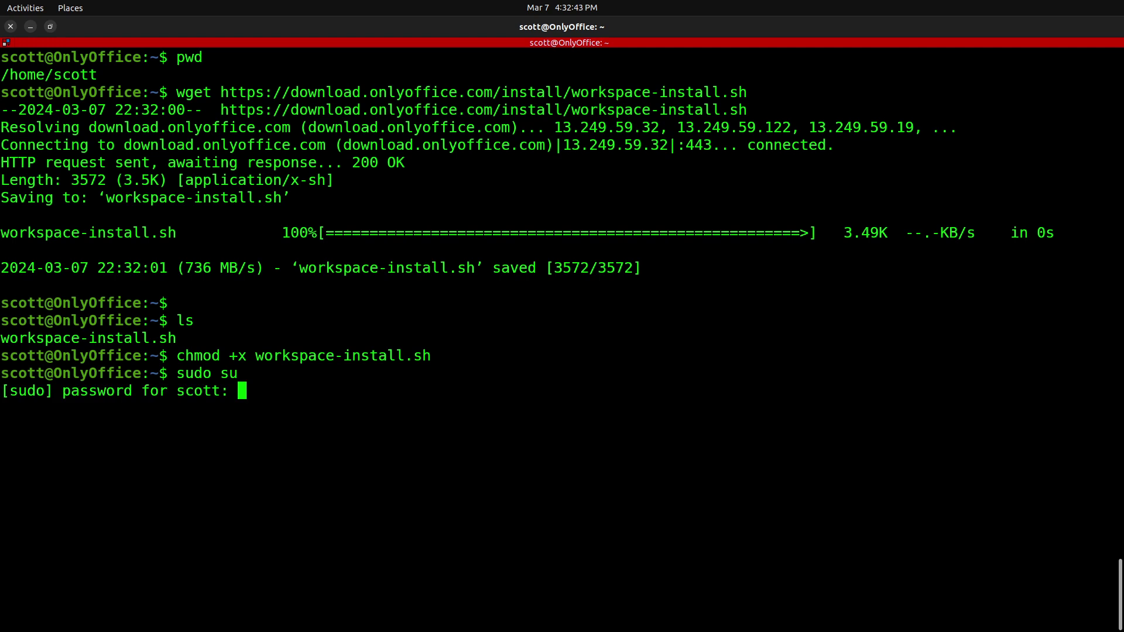
pyautogui.press('Return')
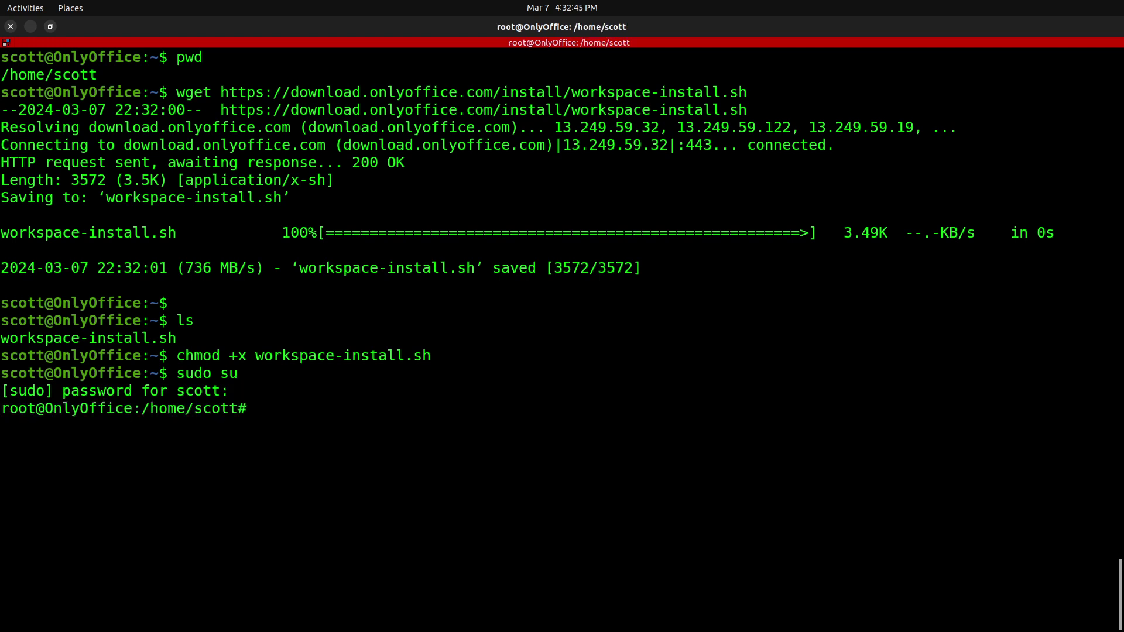
pyautogui.write('ls')
pyautogui.press('Return')
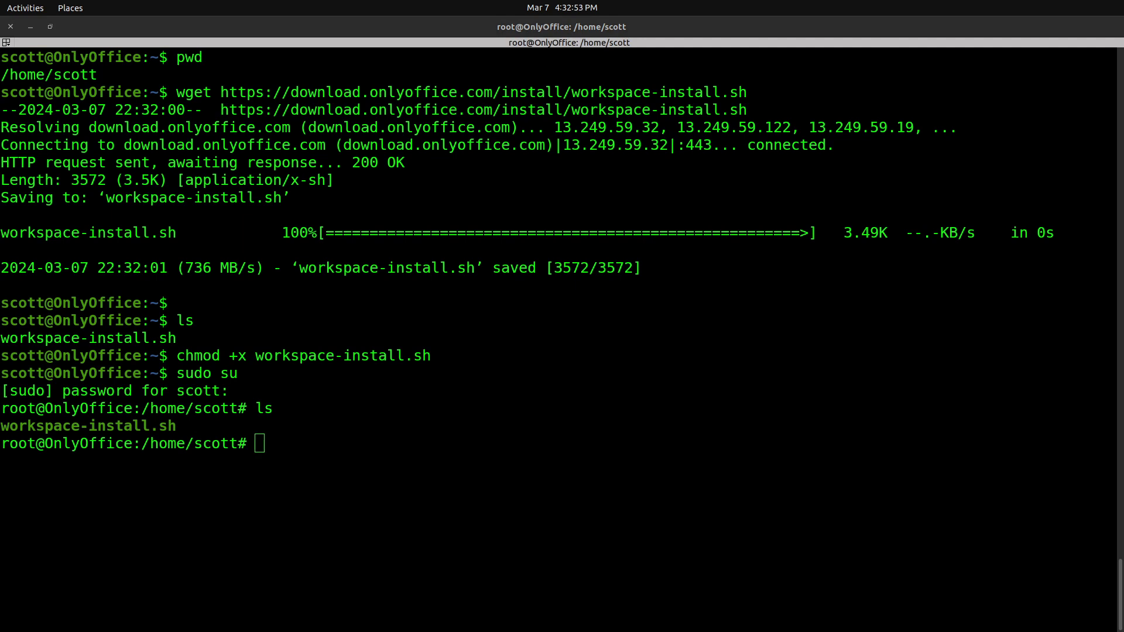
pyautogui.click(130, 343)
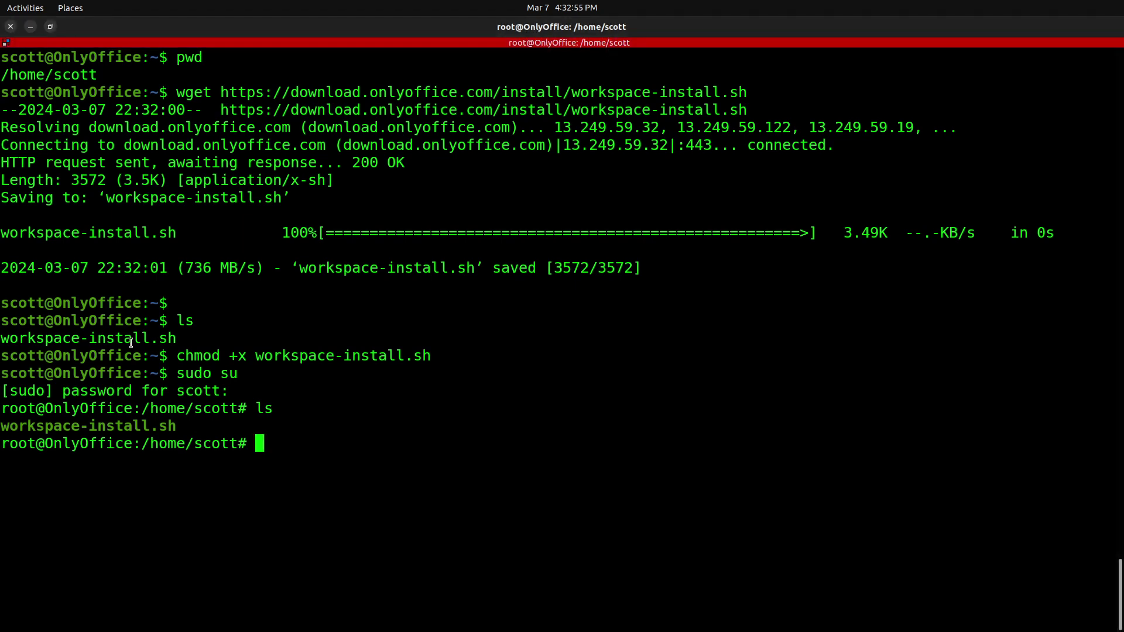
pyautogui.write('./workspace-install.sh')
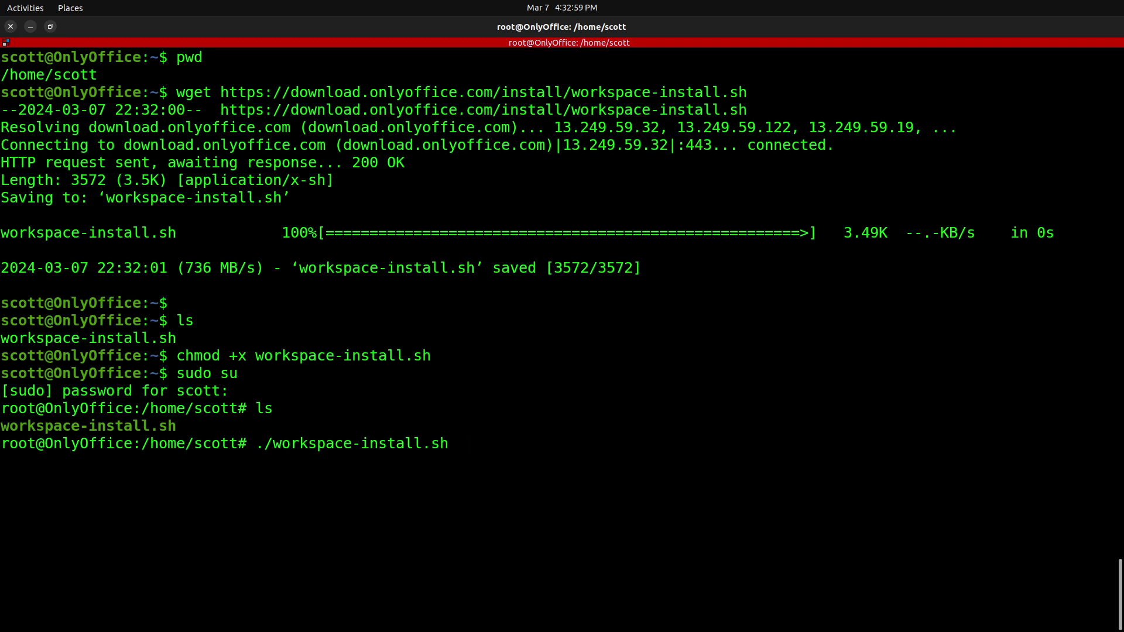
# - Run ./workspace-install.sh and answer N to install the packages without Docker
pyautogui.press('Return')
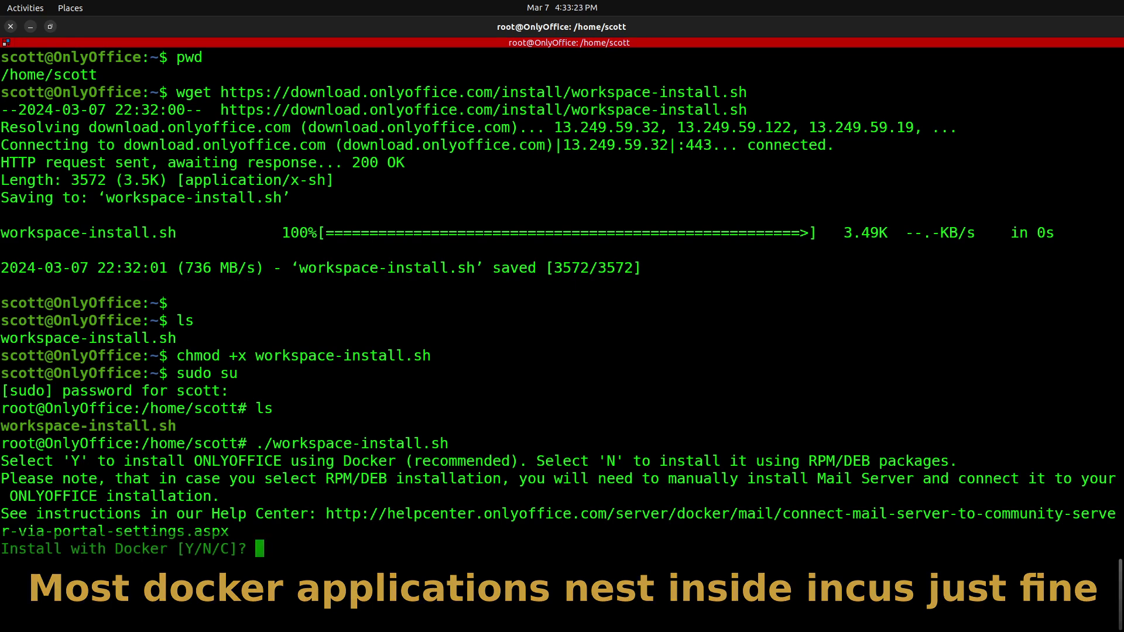
pyautogui.write('N')
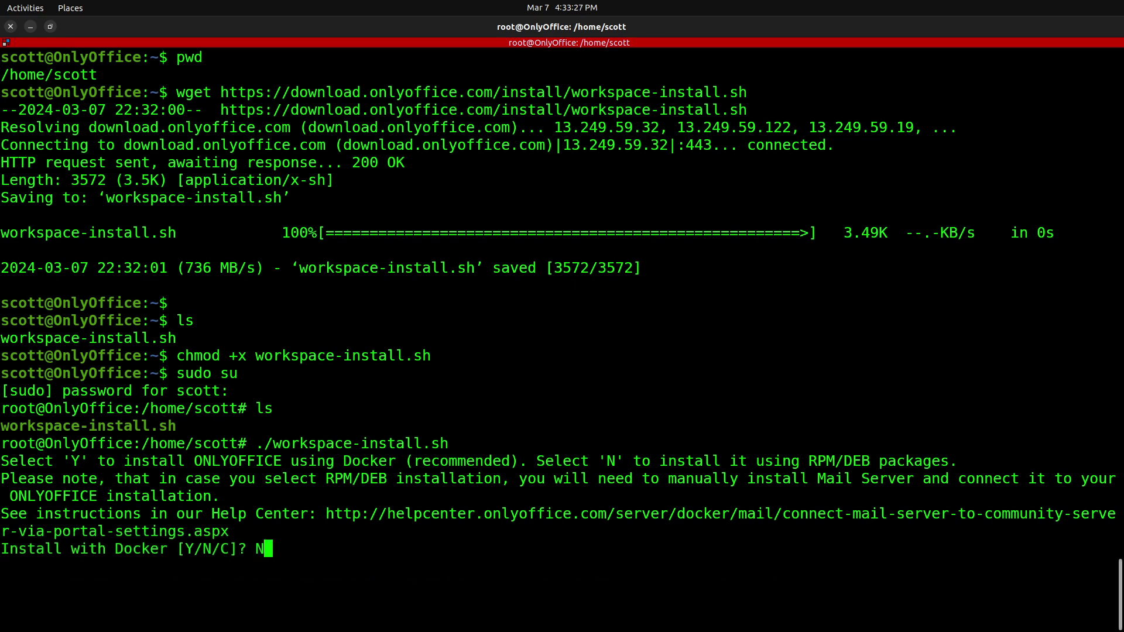
pyautogui.press('Return')
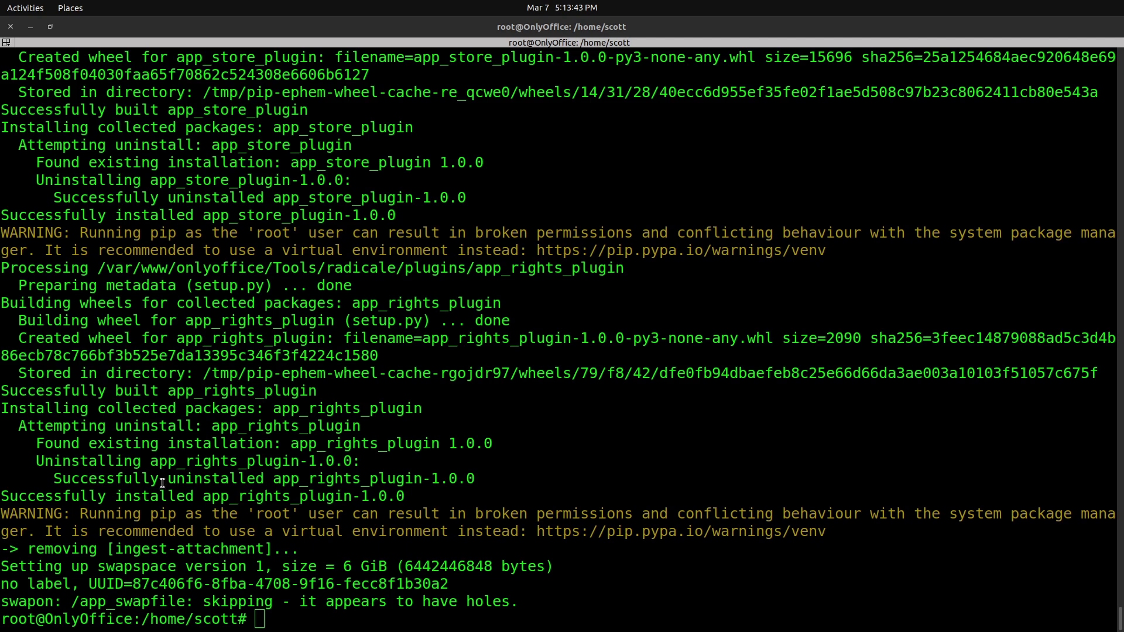
# - Run ip a and copy eth0's IPv4 address 192.168.80.70
pyautogui.click(164, 484)
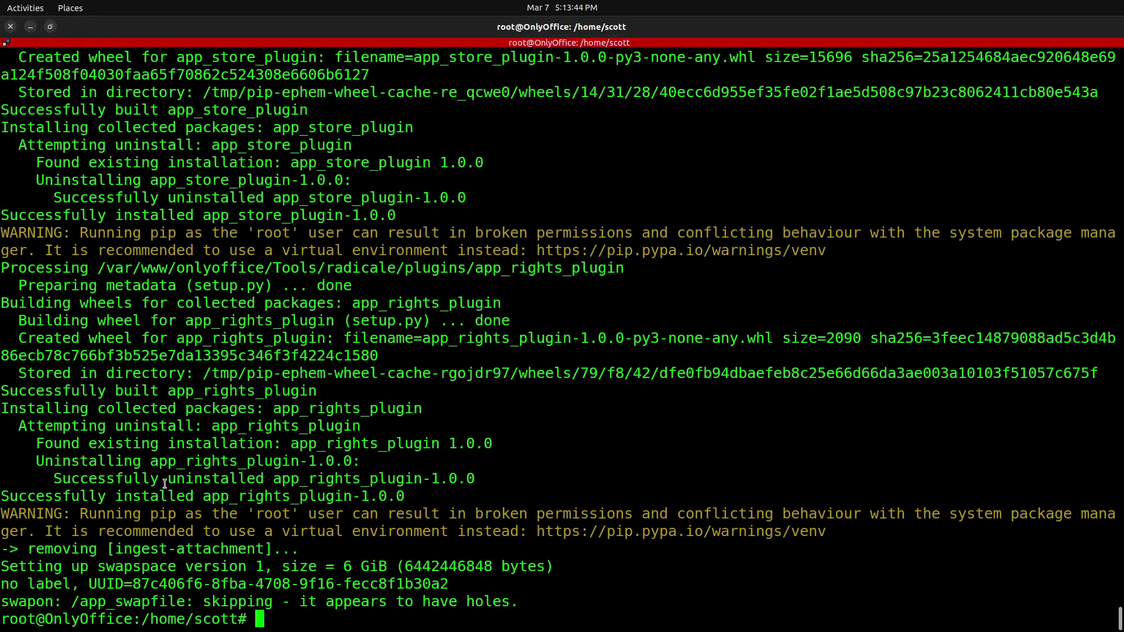
pyautogui.write('ip a')
pyautogui.press('Return')
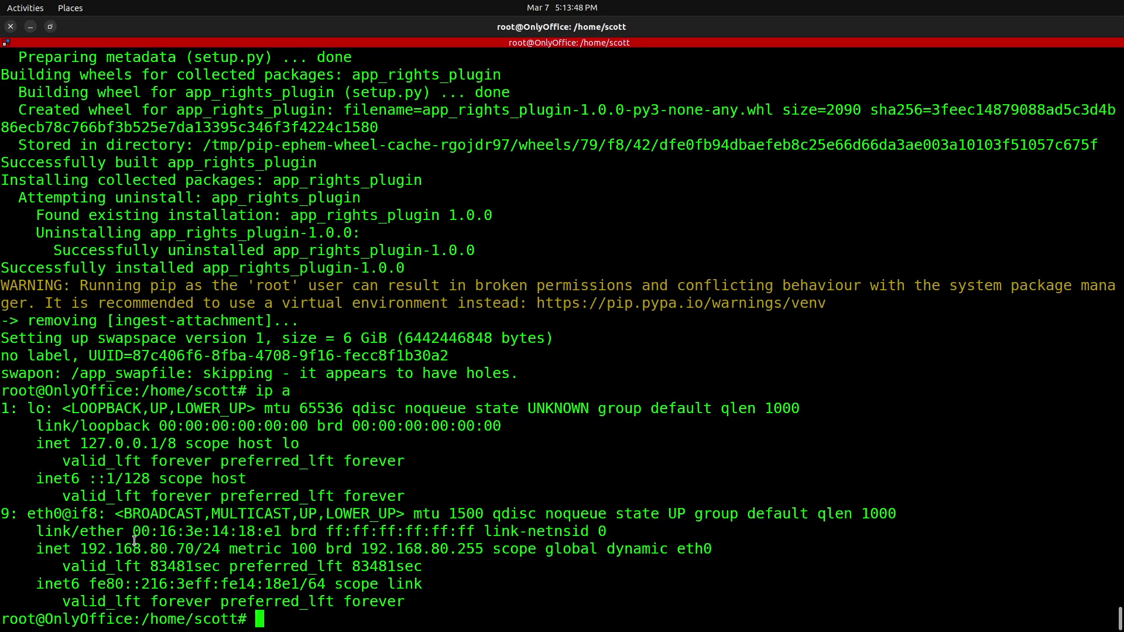
pyautogui.moveTo(79, 549); pyautogui.dragTo(194, 549)
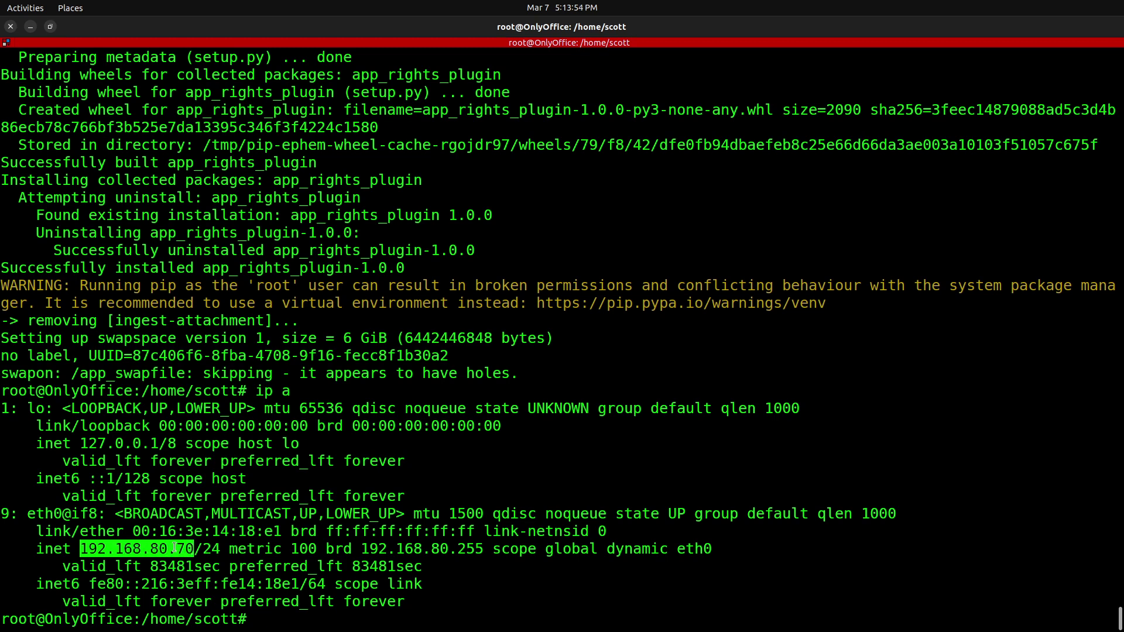
pyautogui.rightClick(174, 549)
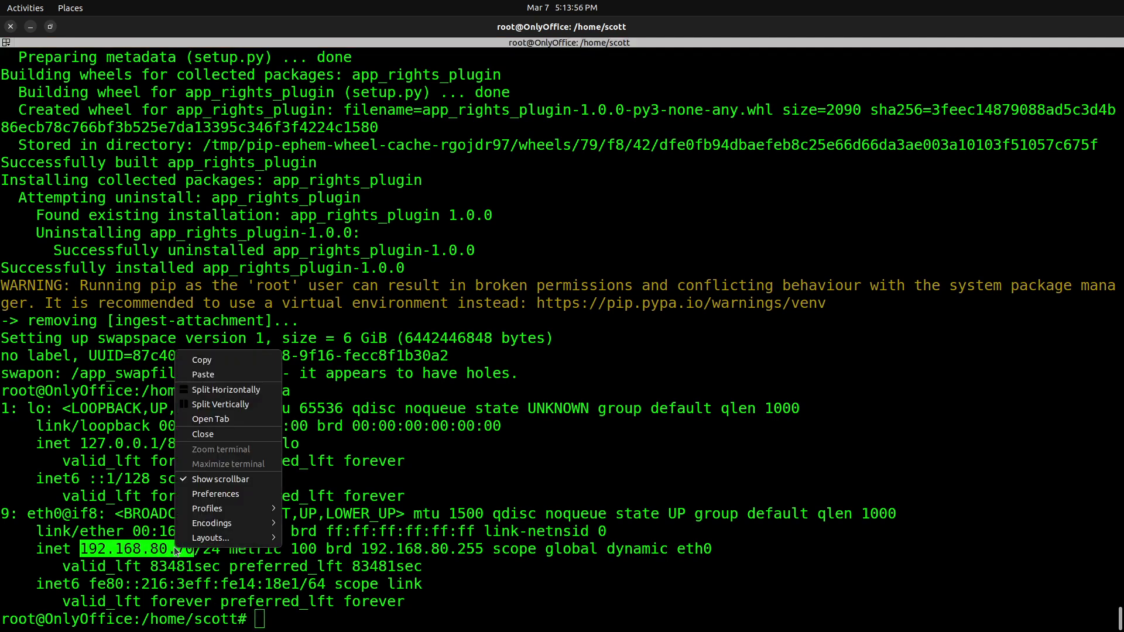
pyautogui.click(211, 359)
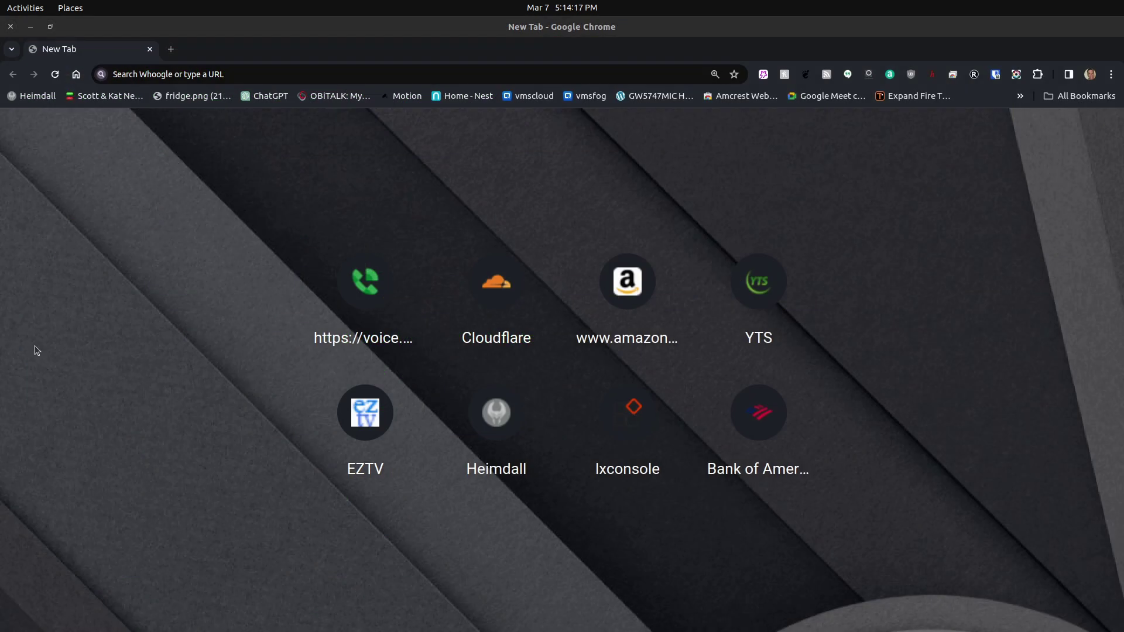
# - Load 192.168.80.70 in the new Chrome tab to reach the ONLYOFFICE Portal setup wizard
pyautogui.click(191, 74)
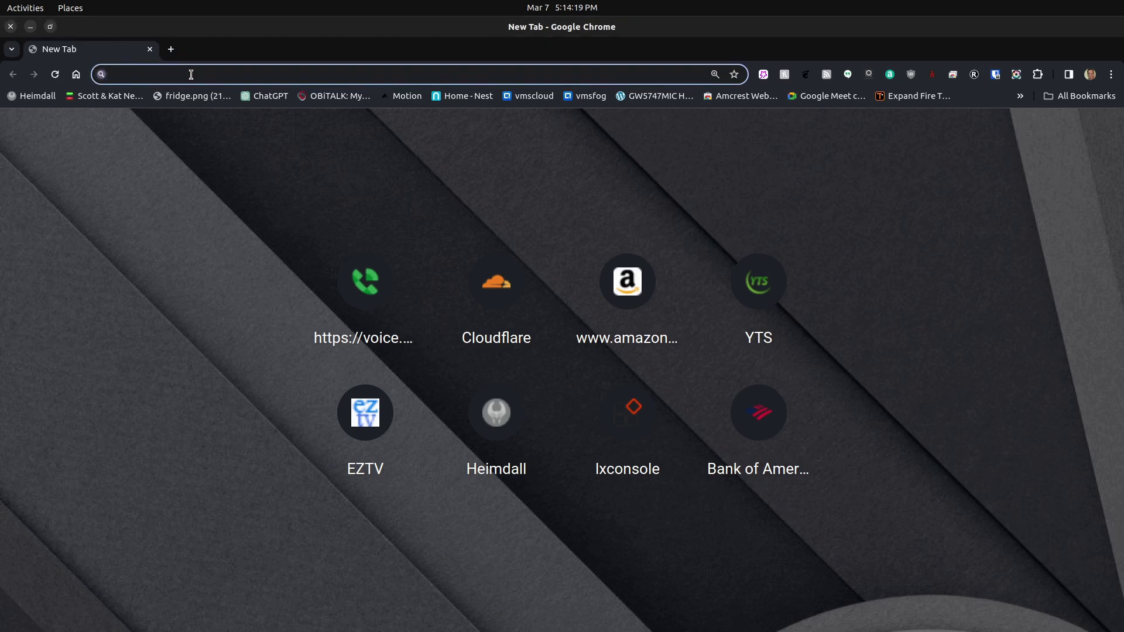
pyautogui.hotkey('ctrl', 'v')
pyautogui.press('Return')
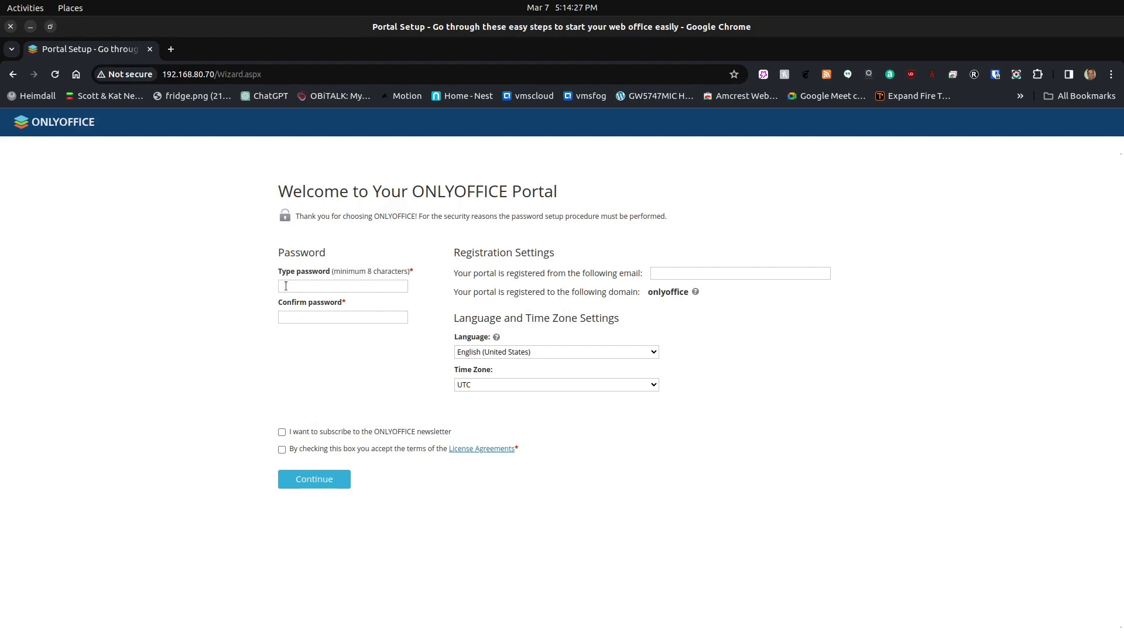
# - Set the admin password and registration email, accept the license terms, and complete portal setup
pyautogui.write('•••••')
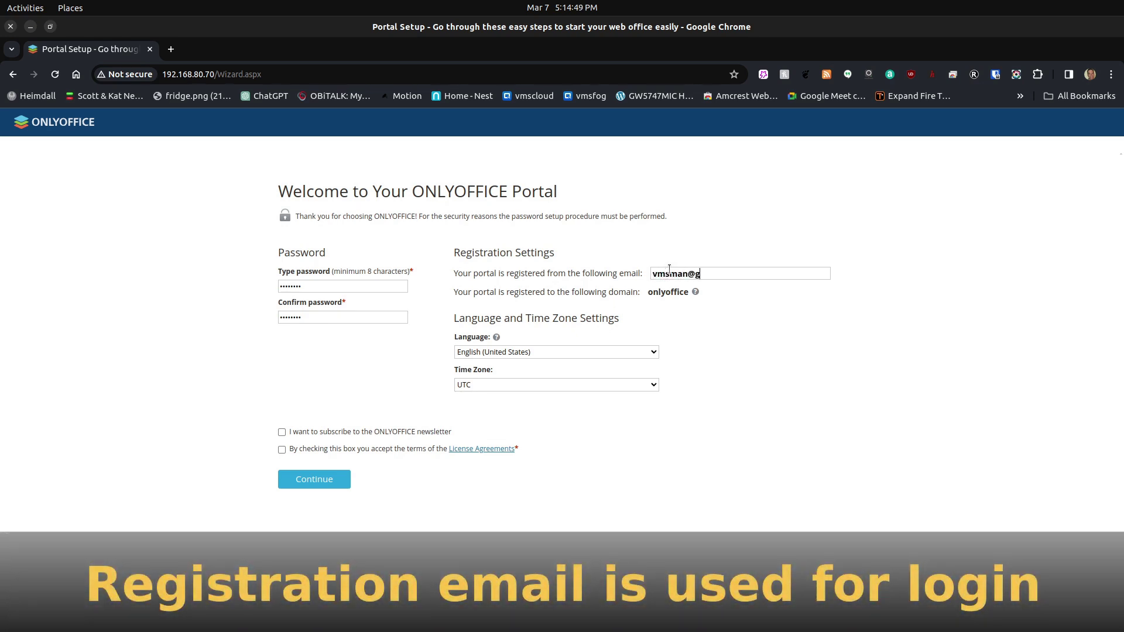
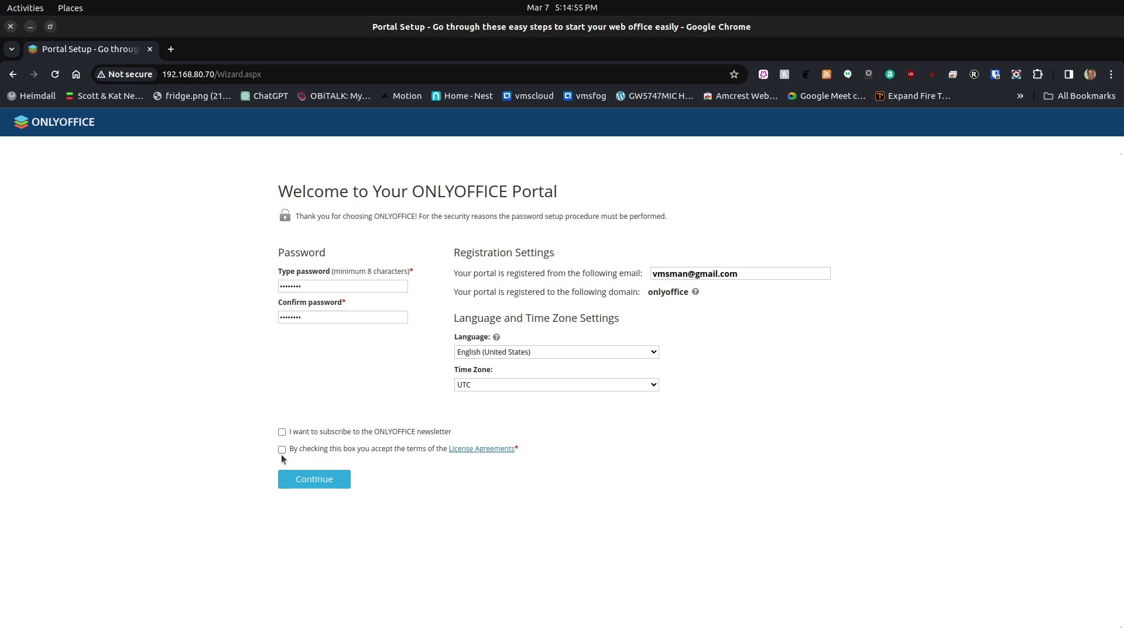
pyautogui.click(282, 450)
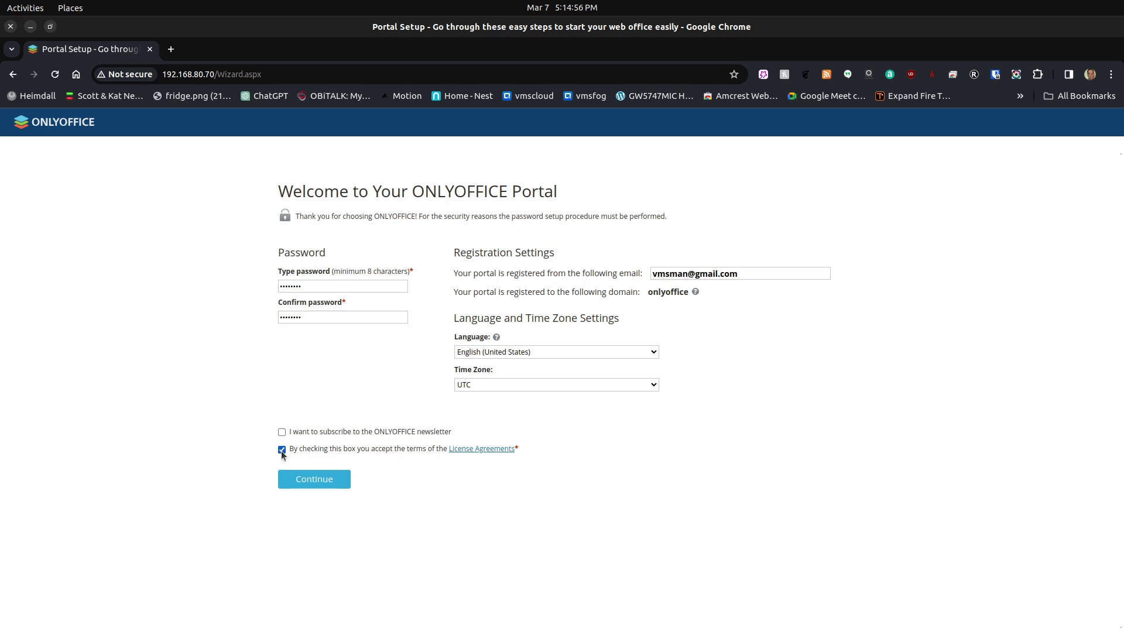
pyautogui.click(315, 480)
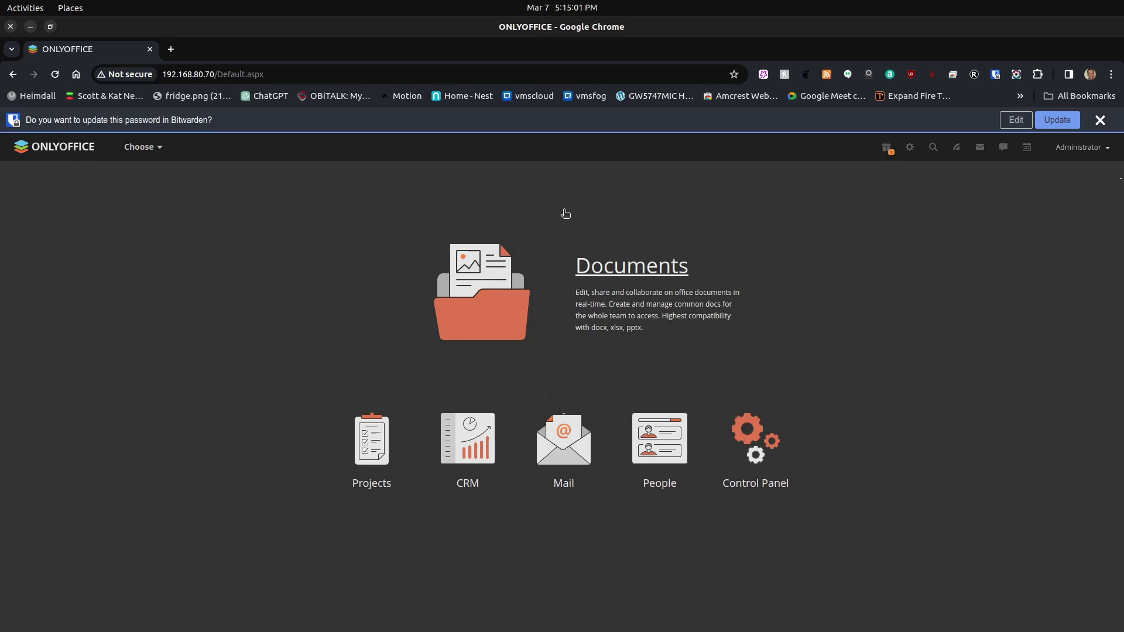
# - Dismiss the Bitwarden update-password bar on the ONLYOFFICE portal page
pyautogui.click(1100, 124)
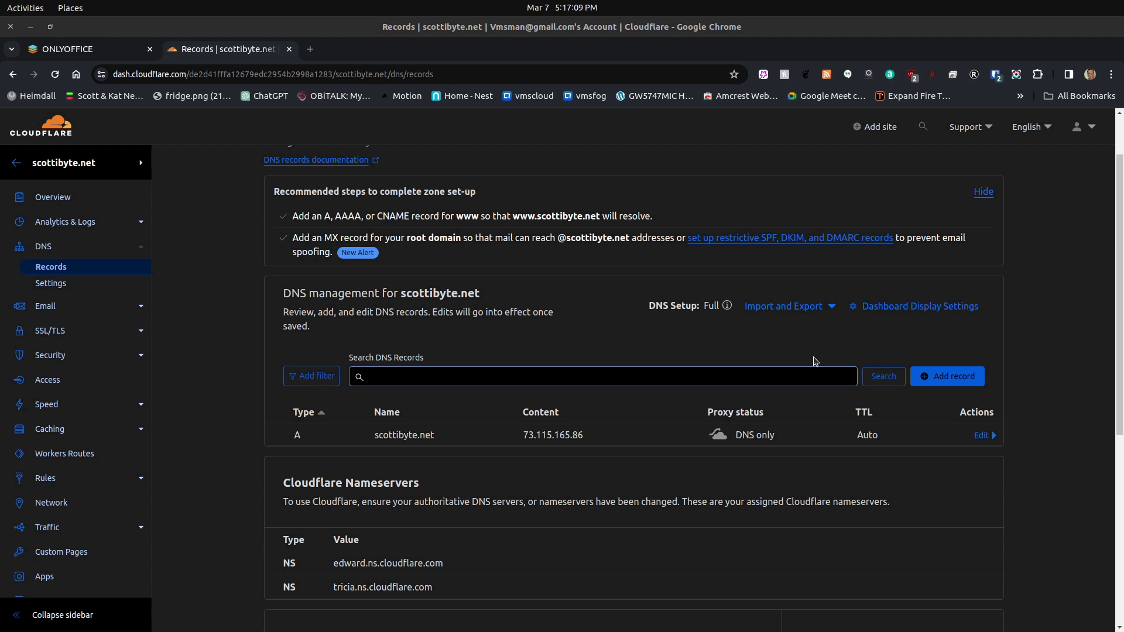
# - Add a DNS-only CNAME record 'onlyoffice' targeting scottibyte.net and save it
pyautogui.click(949, 376)
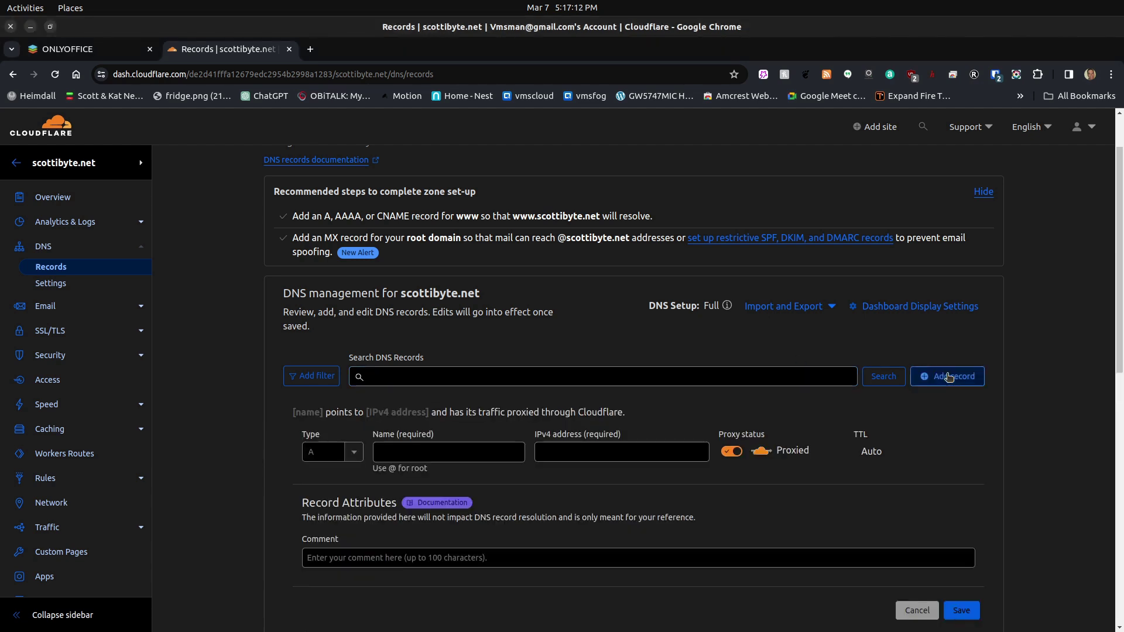
pyautogui.click(352, 456)
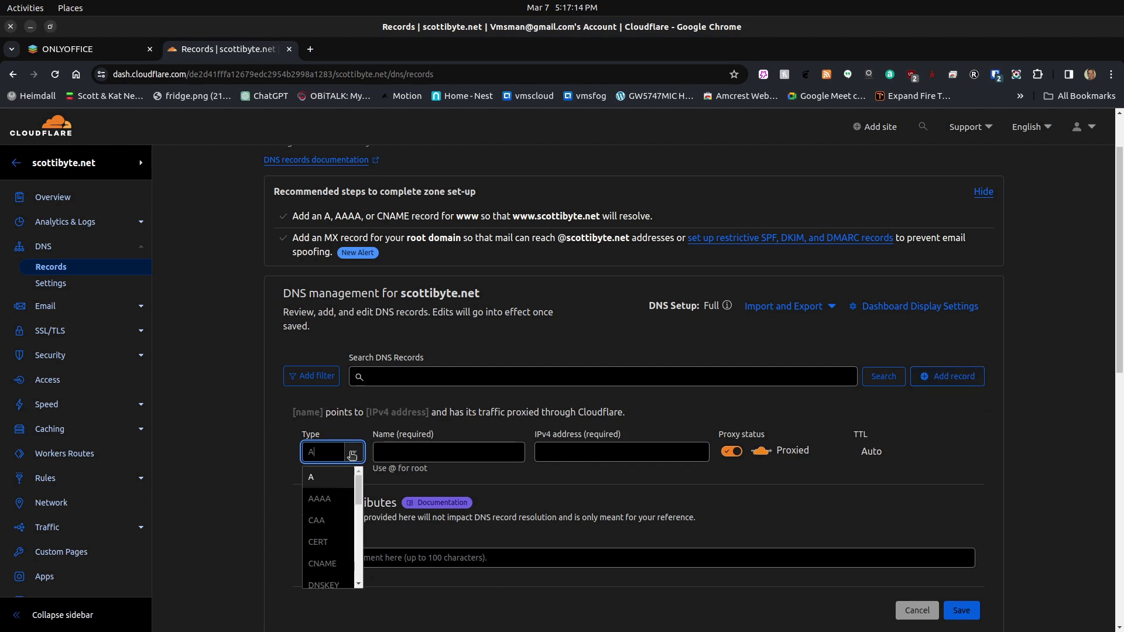
pyautogui.click(323, 563)
pyautogui.click(431, 449)
pyautogui.write('o')
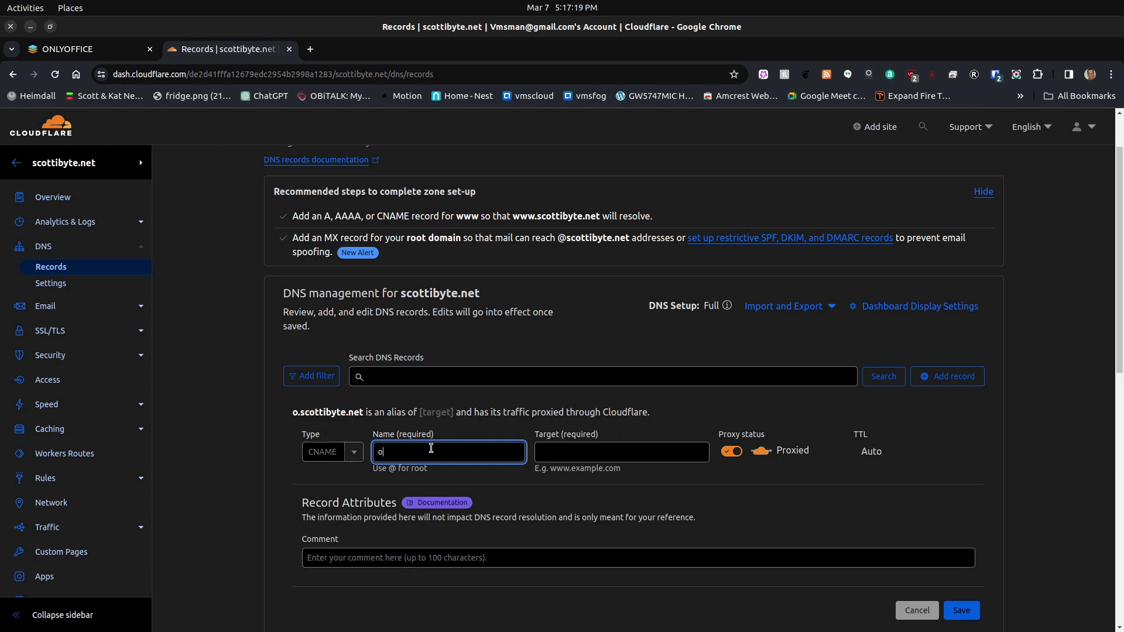
pyautogui.write('nlyoffice')
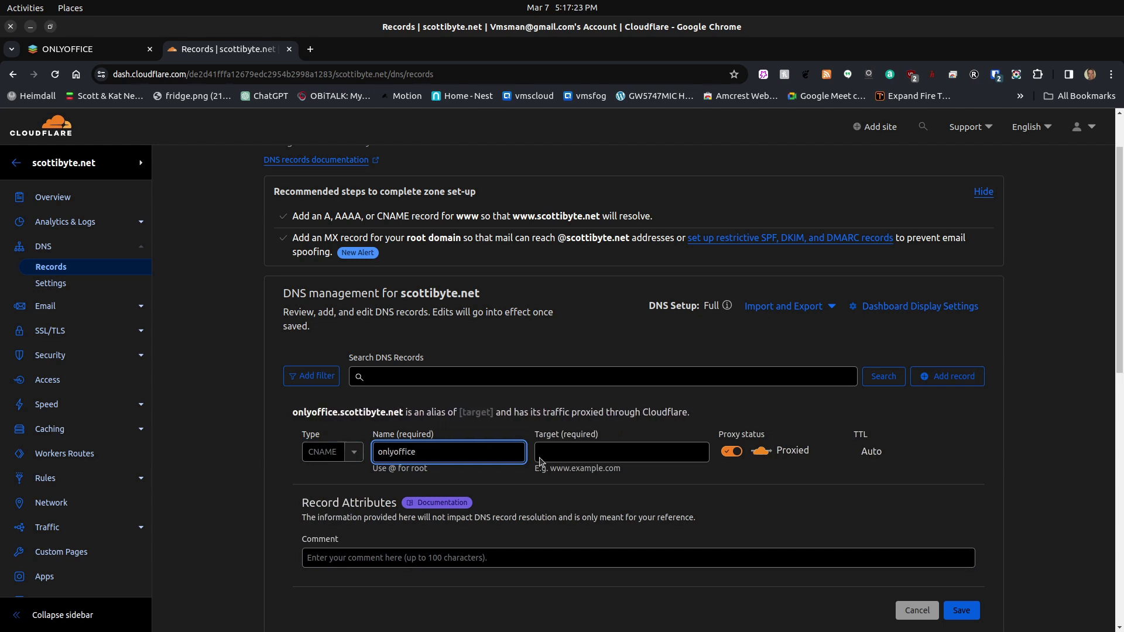
pyautogui.press('Tab')
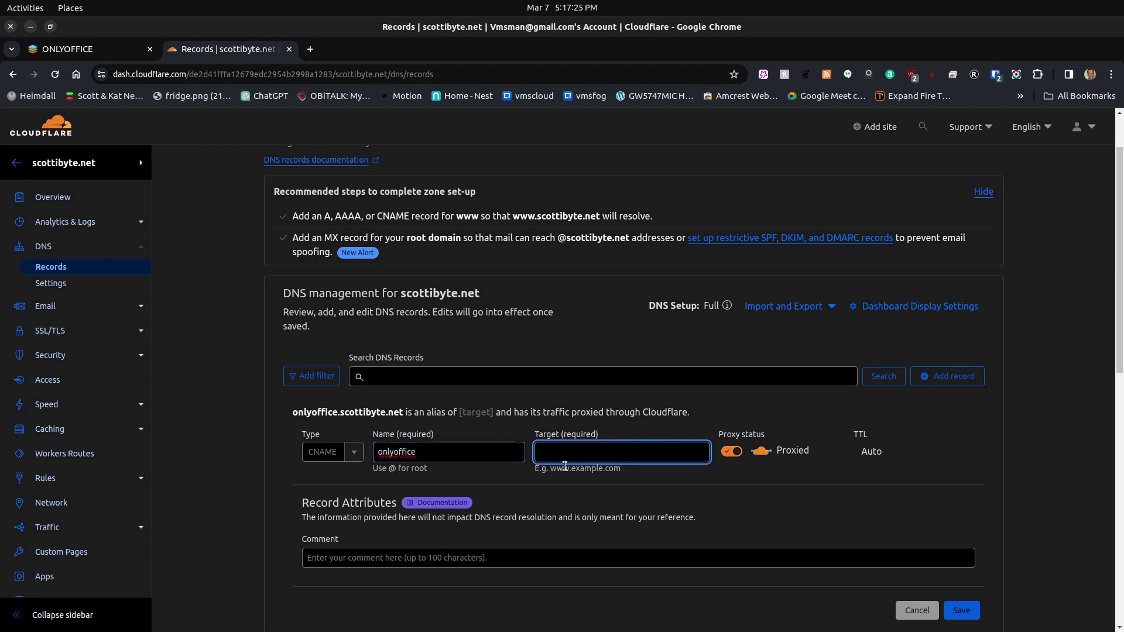
pyautogui.write('scotti')
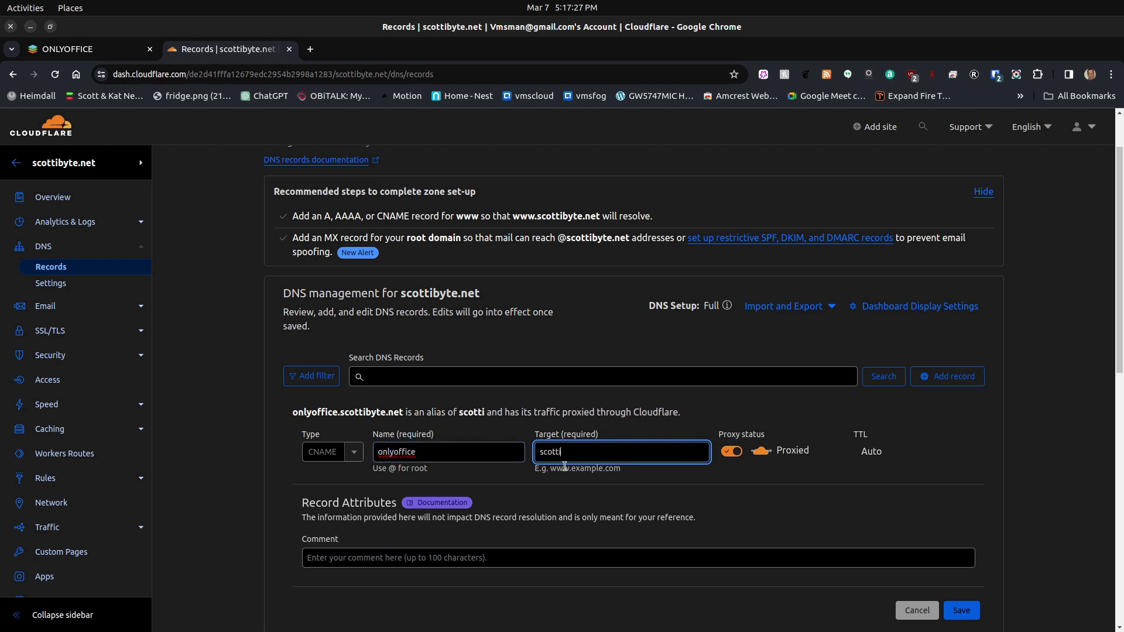
pyautogui.write('byte.net')
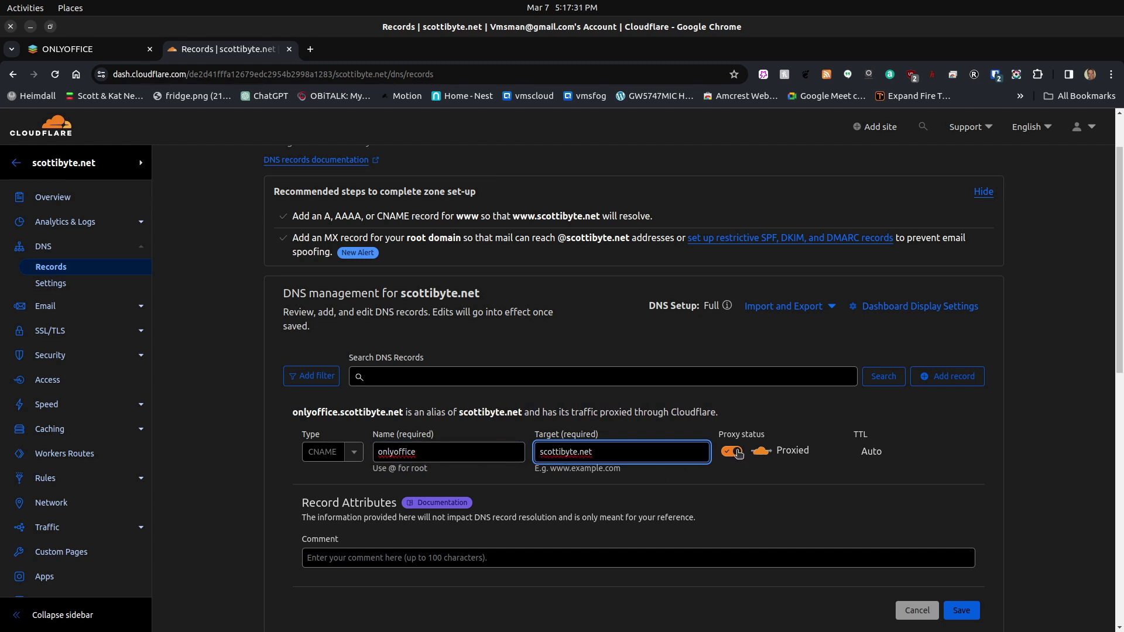
pyautogui.click(737, 453)
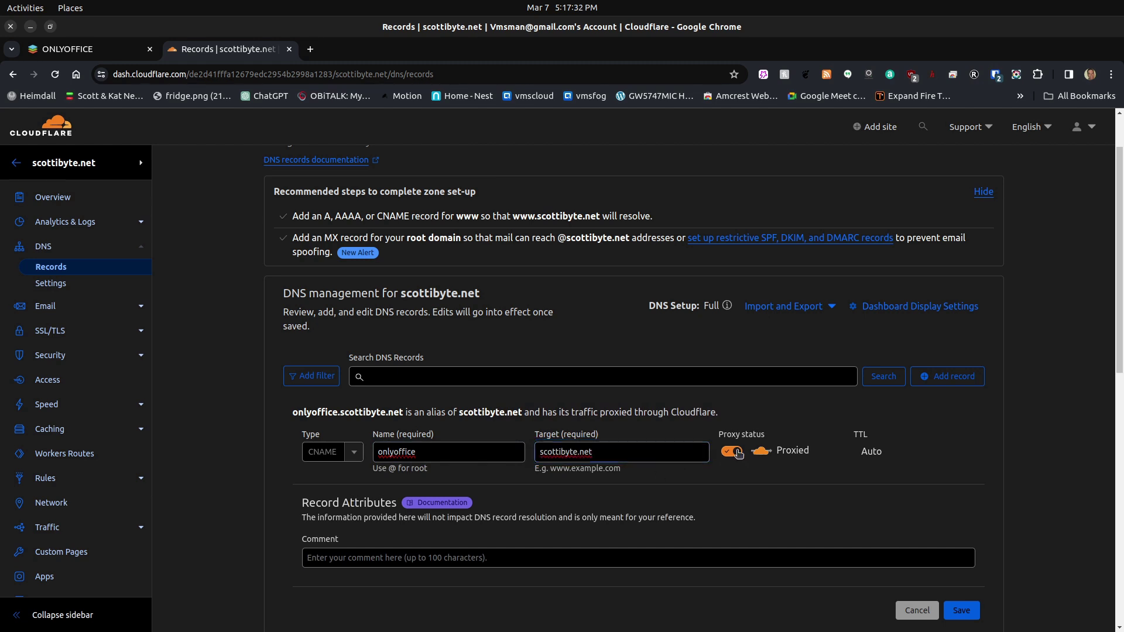
pyautogui.click(962, 612)
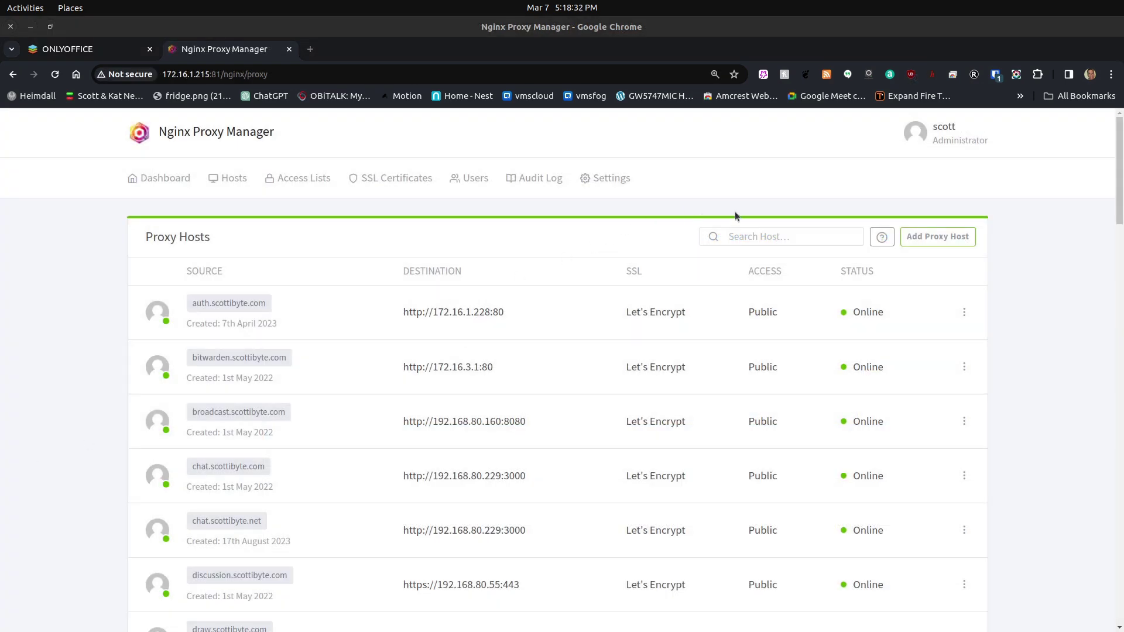
# - Start a new proxy host with domain name onlyoffice.scottibyte.net
pyautogui.click(928, 237)
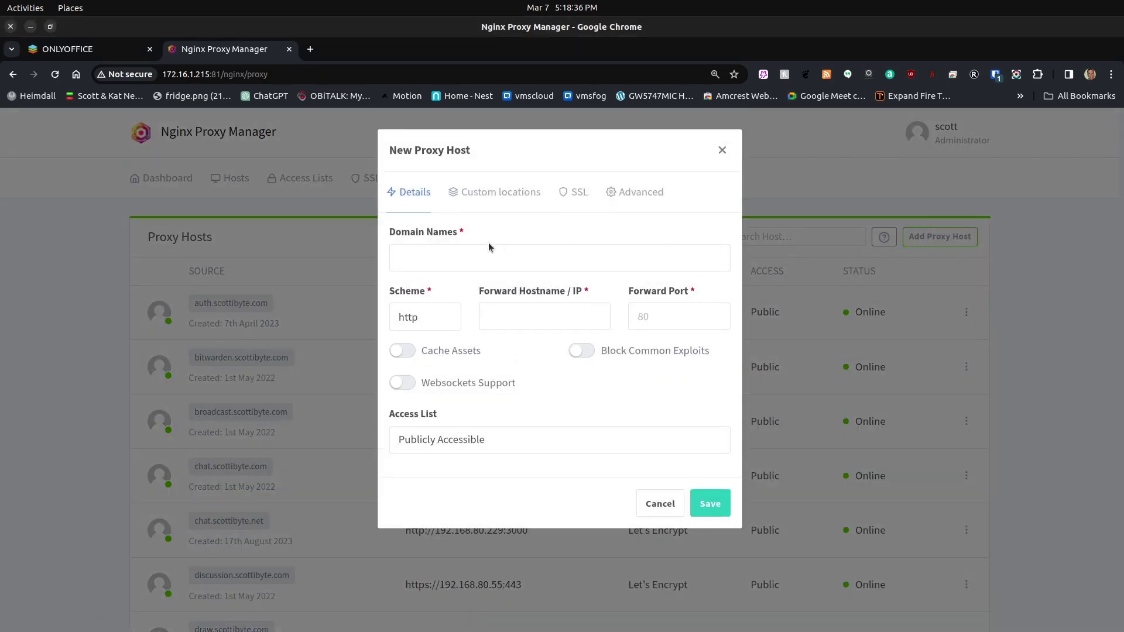
pyautogui.click(471, 259)
pyautogui.write('only')
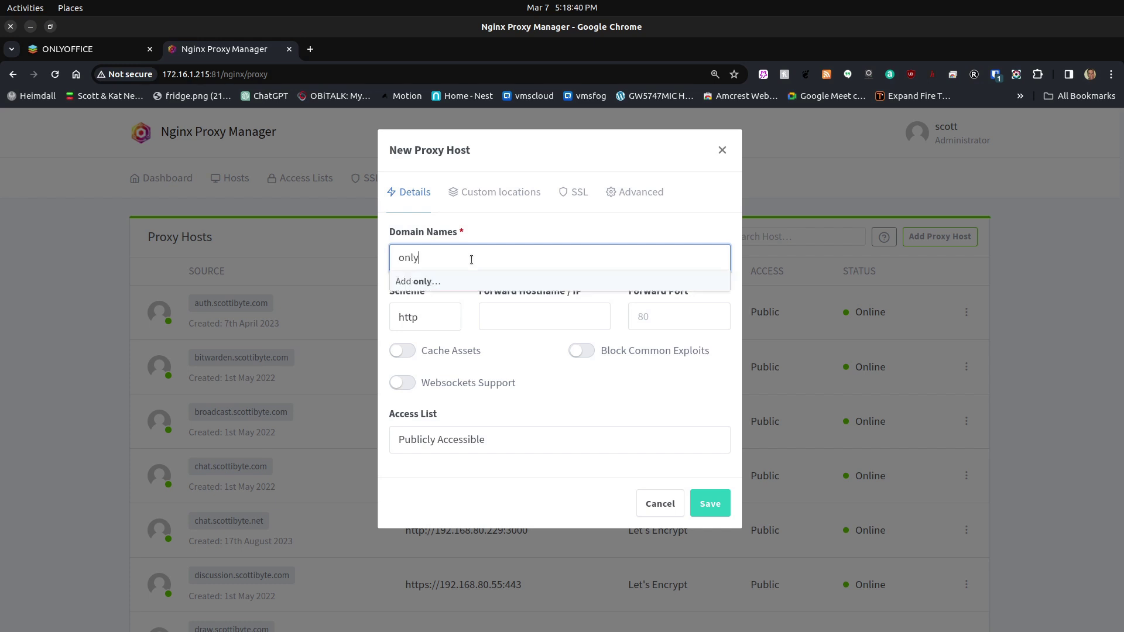
pyautogui.write('office.scottibyte.net')
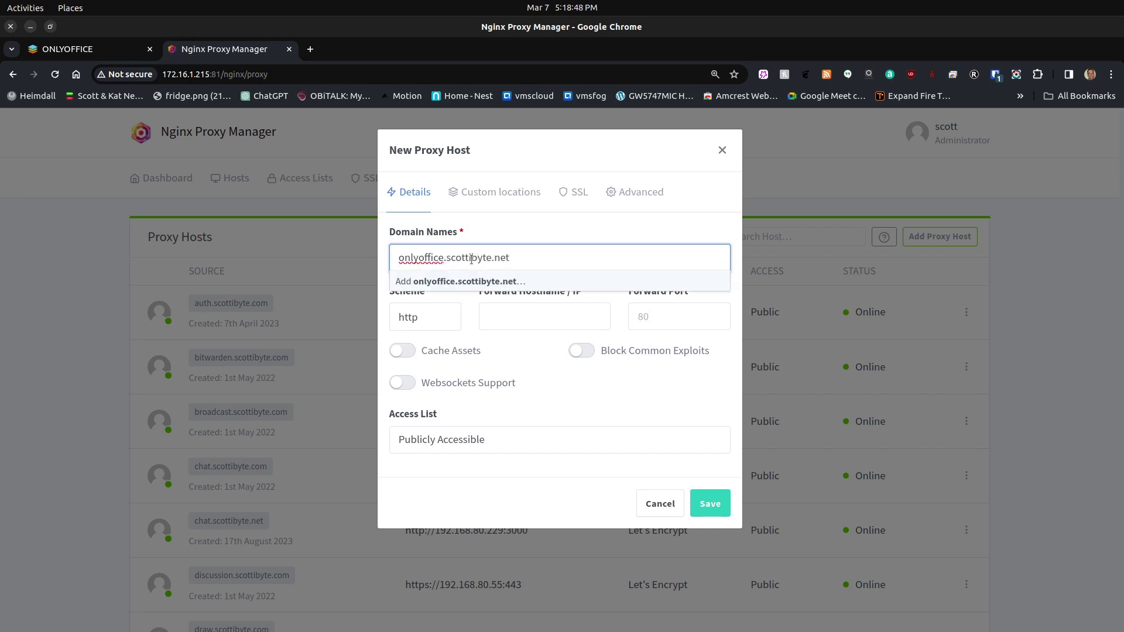
pyautogui.click(492, 282)
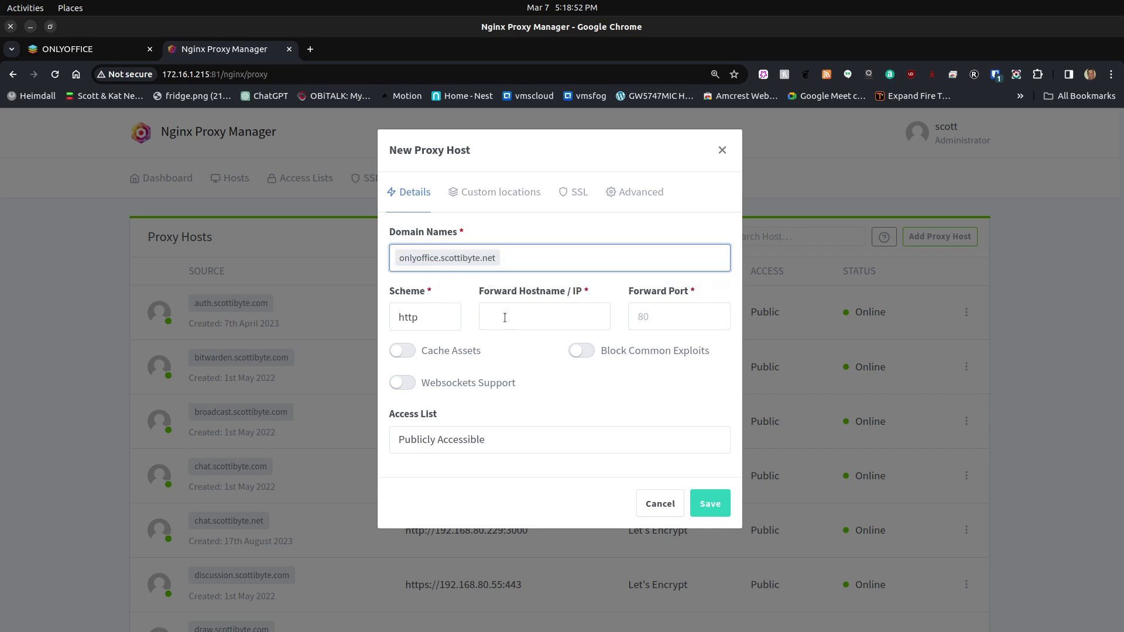
pyautogui.press('Return')
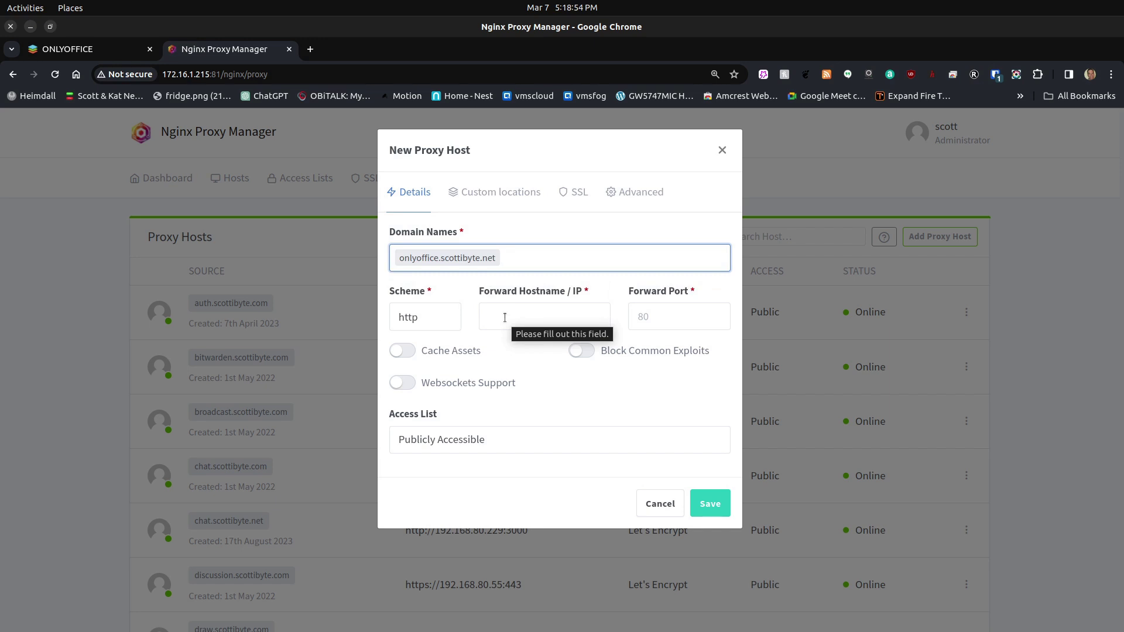
pyautogui.click(85, 50)
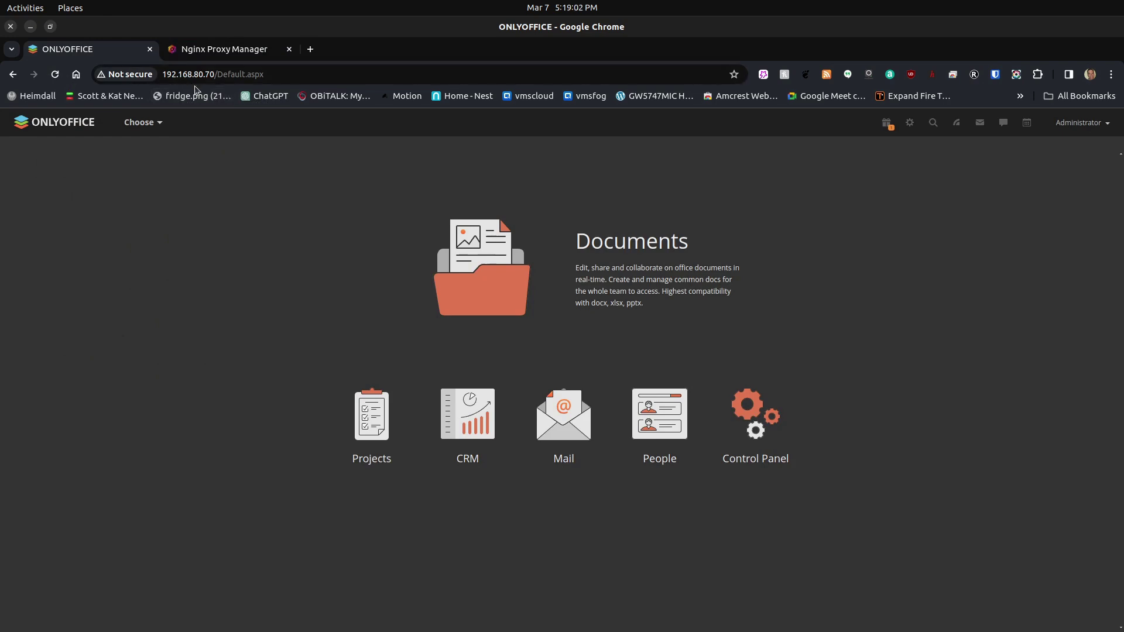
pyautogui.click(225, 51)
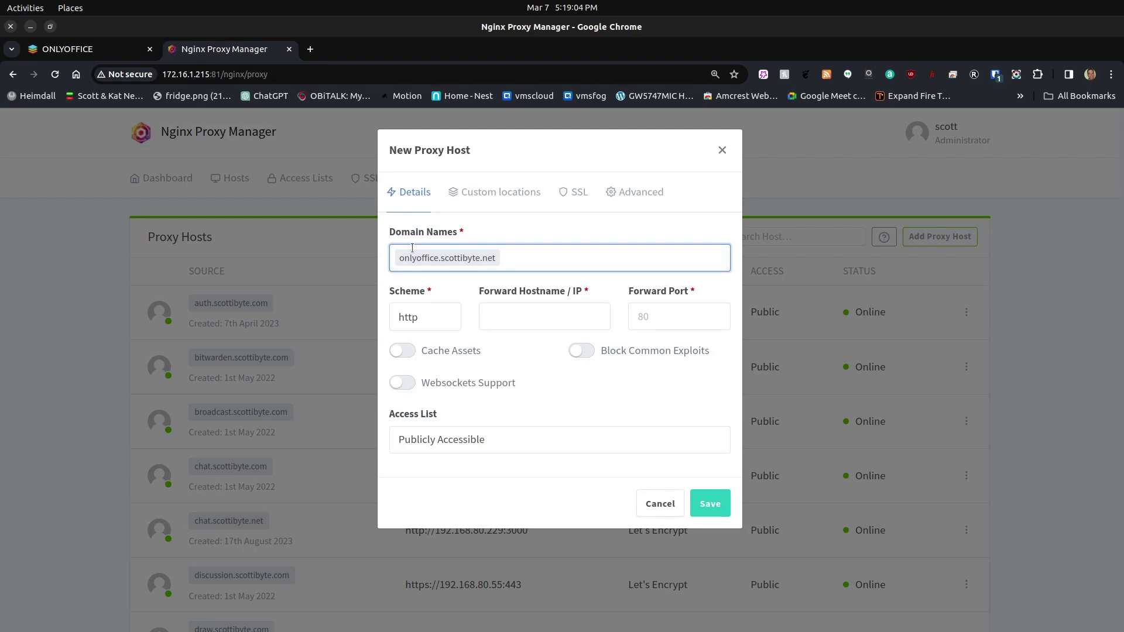
# - Forward to 192.168.80.70 port 80 with Websockets Support and Block Common Exploits enabled
pyautogui.click(490, 320)
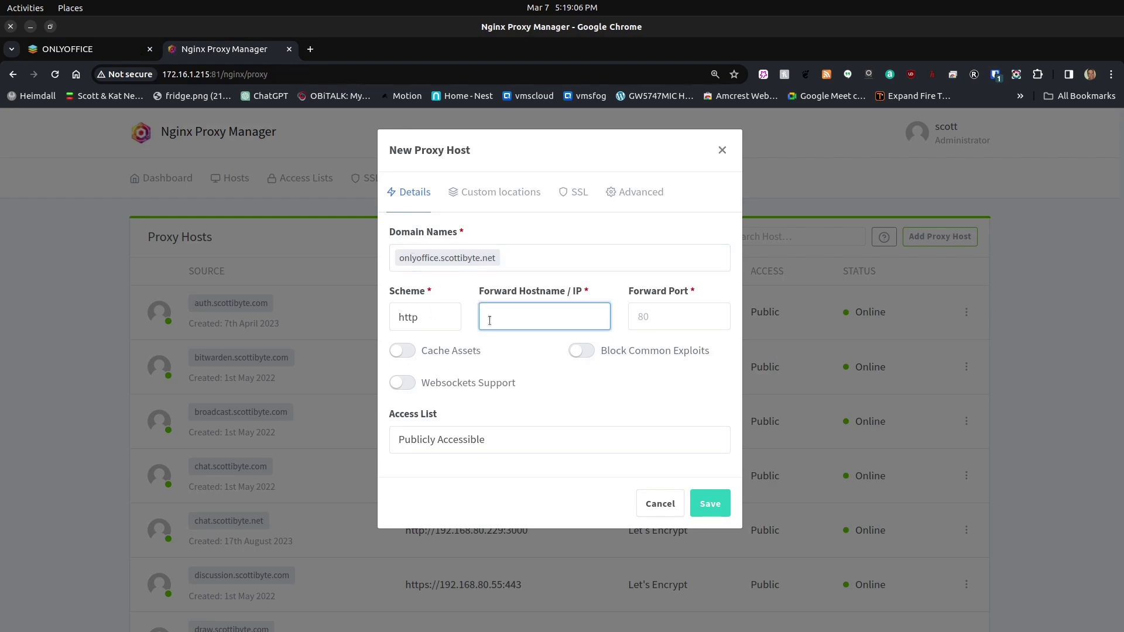
pyautogui.write('192.168.80.70')
pyautogui.click(642, 317)
pyautogui.write('80')
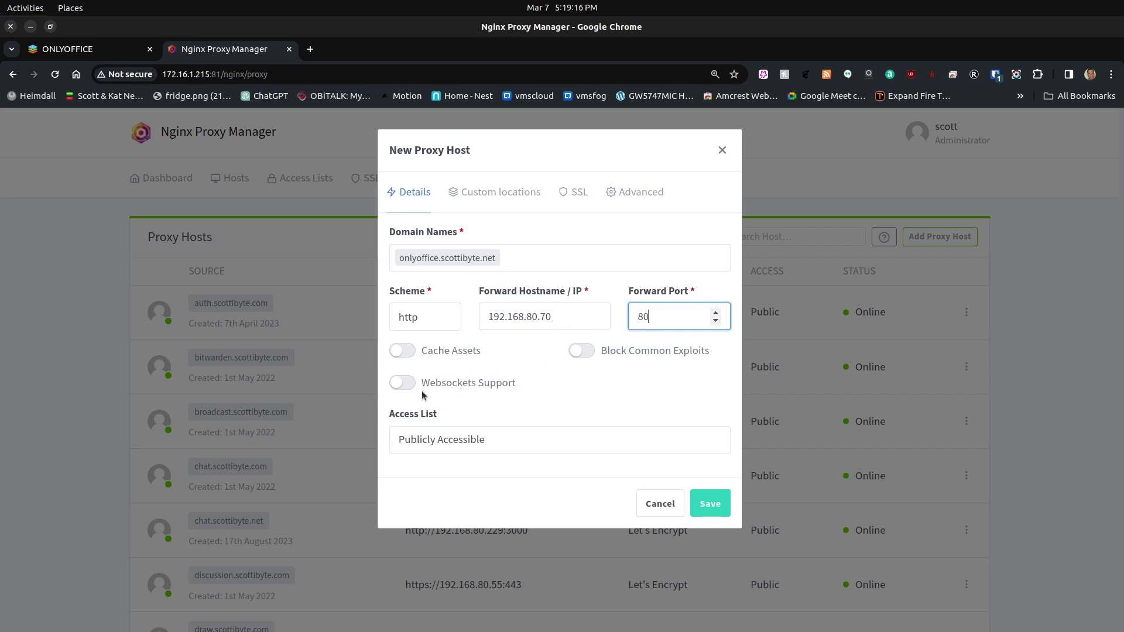
pyautogui.click(407, 384)
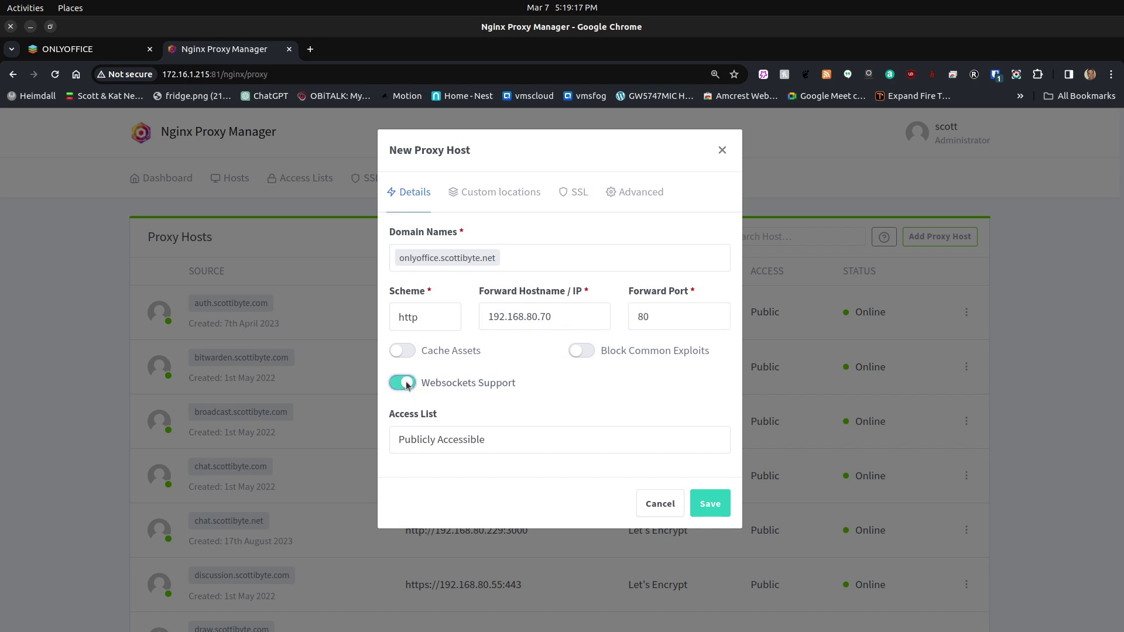
pyautogui.click(592, 351)
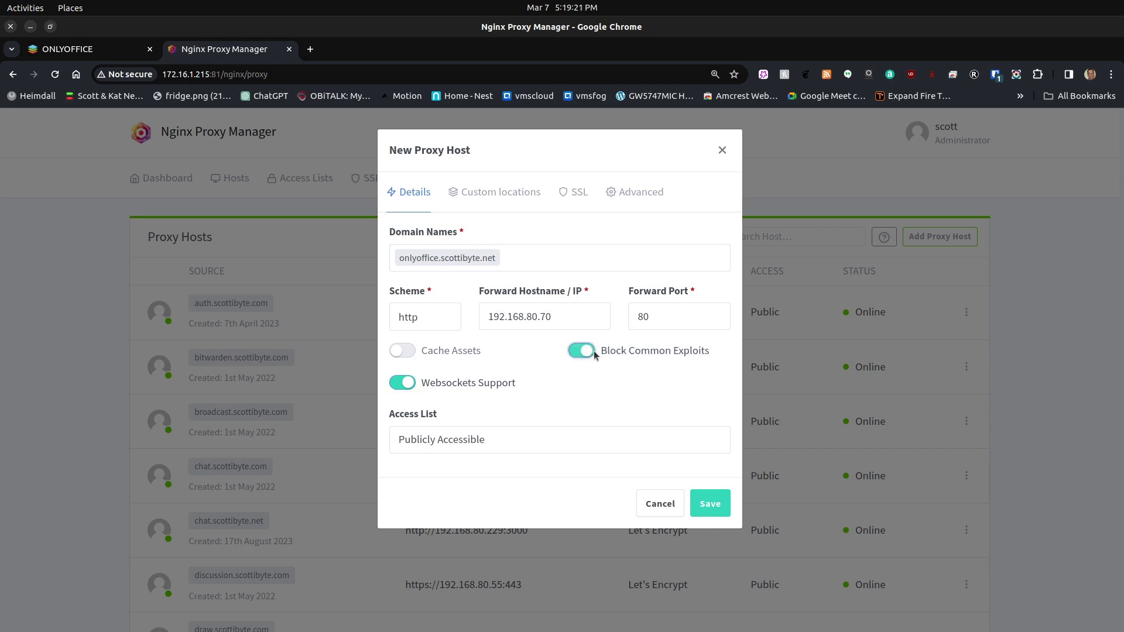
# - Request a new Let's Encrypt certificate, agree to its terms, and save the proxy host
pyautogui.click(576, 199)
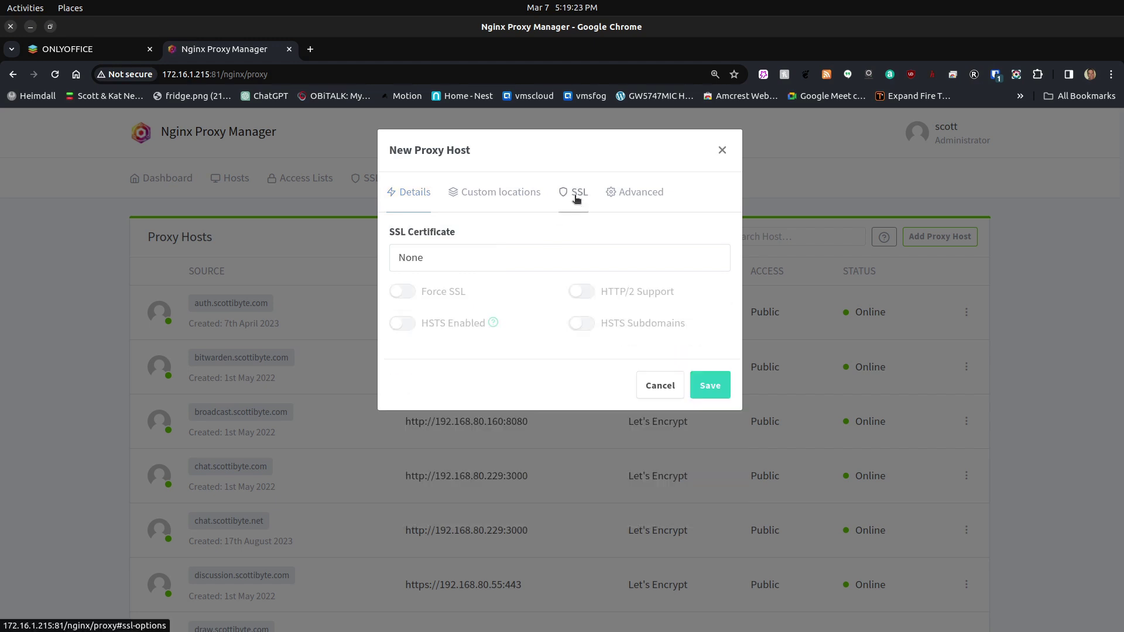
pyautogui.click(458, 260)
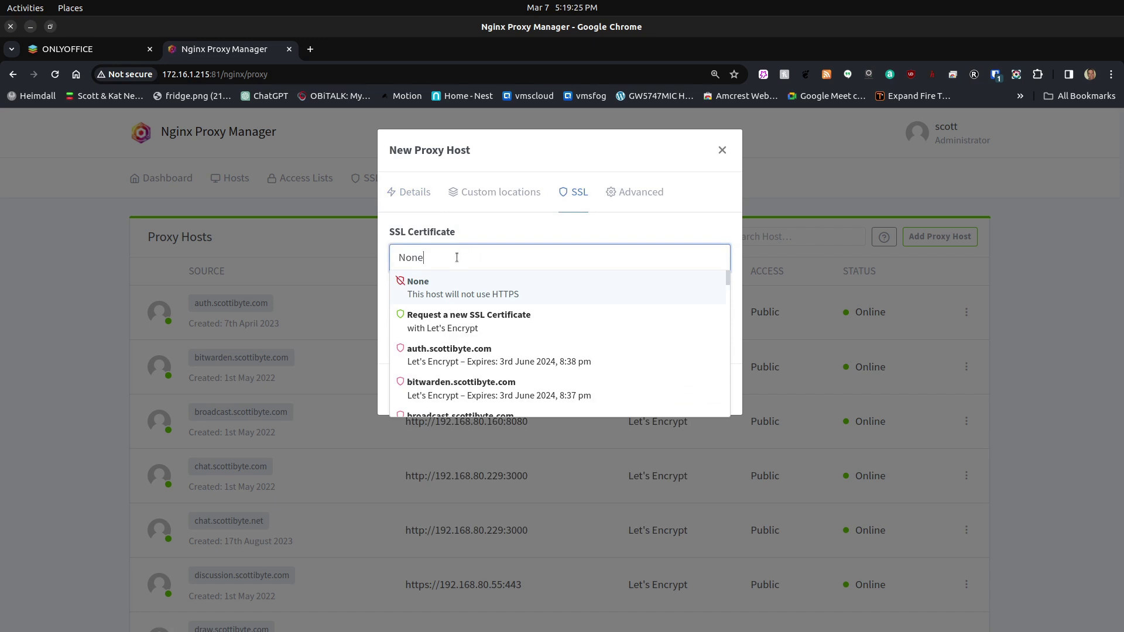
pyautogui.click(425, 318)
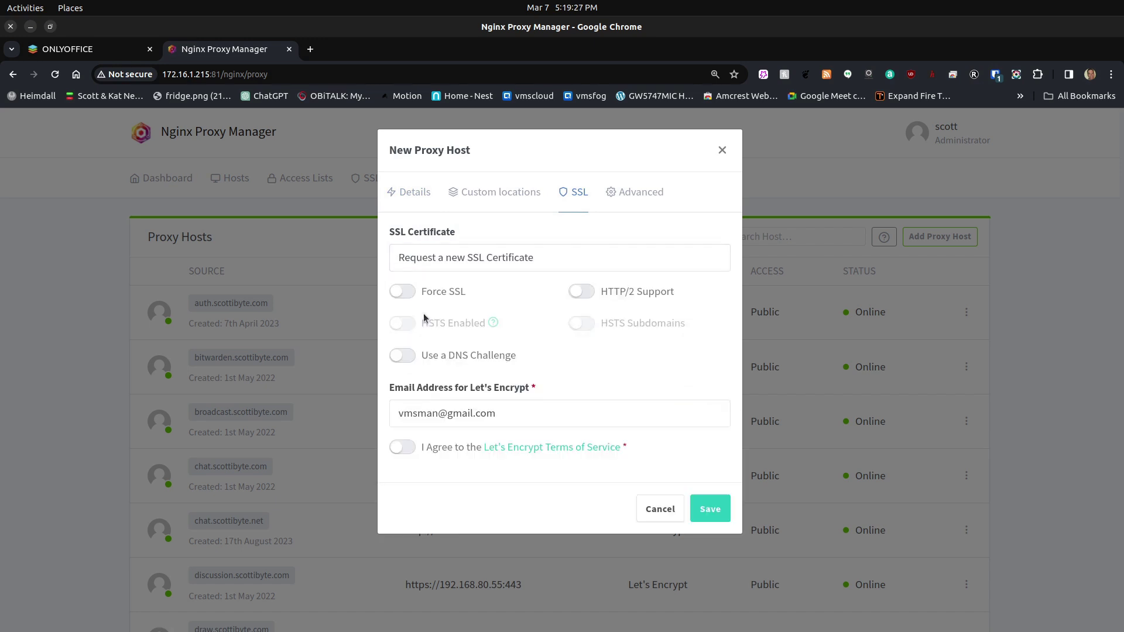
pyautogui.click(409, 448)
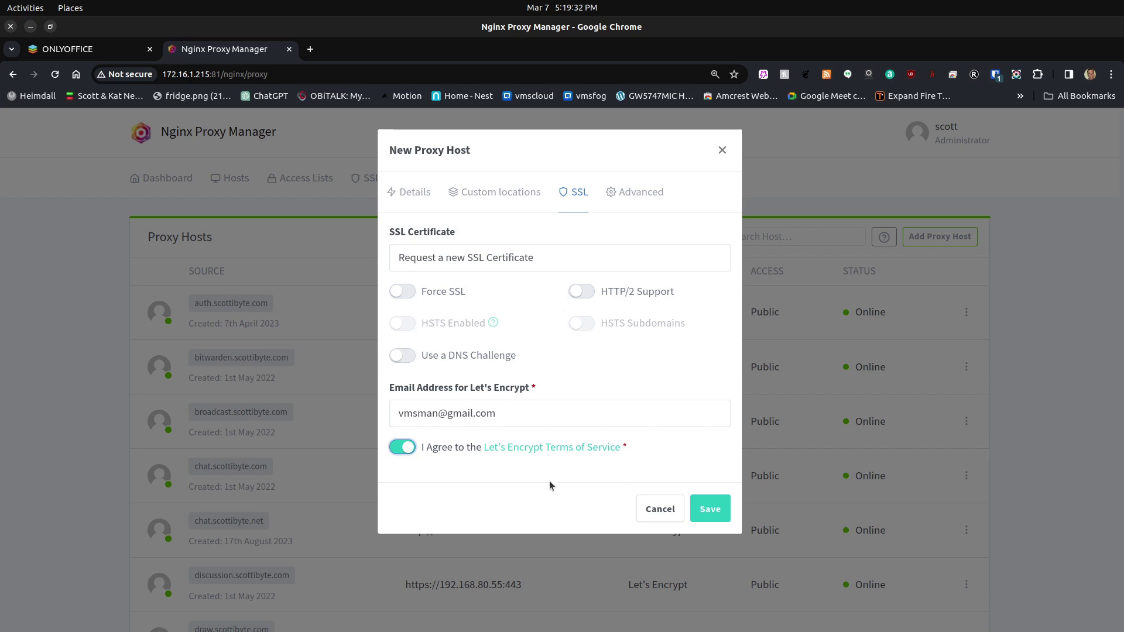
pyautogui.click(701, 510)
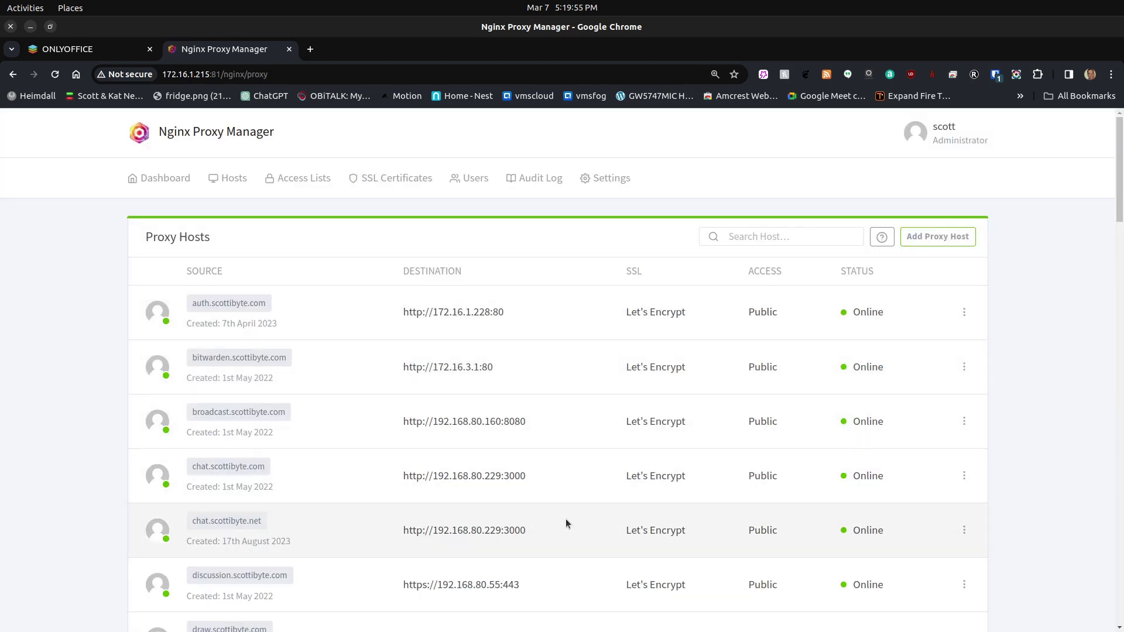
# - Edit the onlyoffice.scottibyte.net proxy host to enable Force SSL and save
pyautogui.scroll(-5, 565, 522)
pyautogui.scroll(-20, 566, 523)
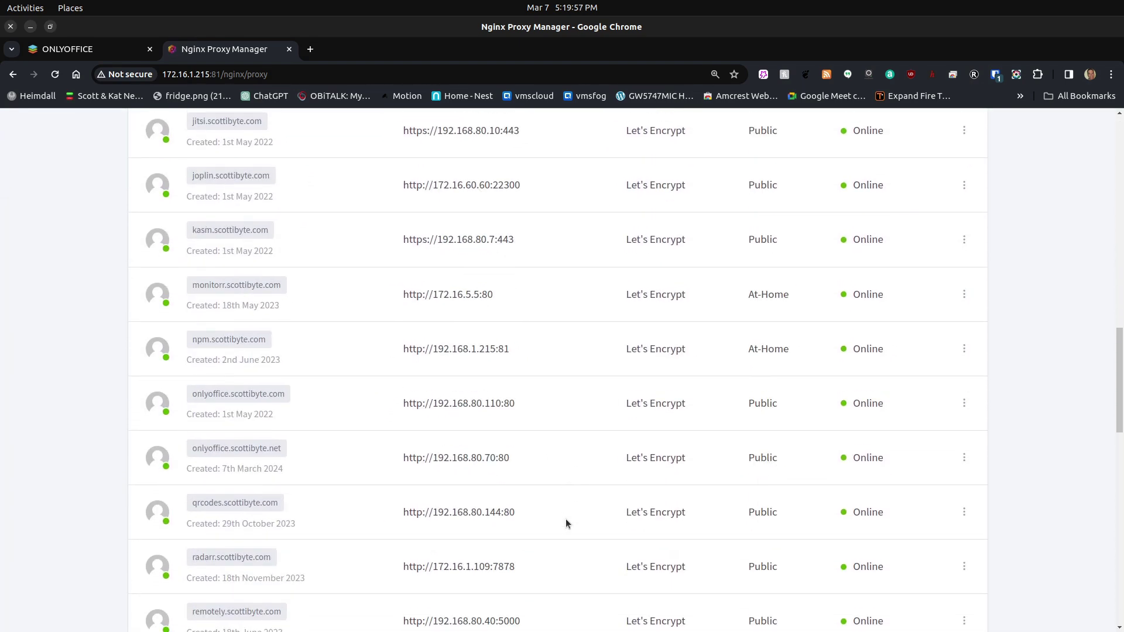
pyautogui.scroll(6, 566, 522)
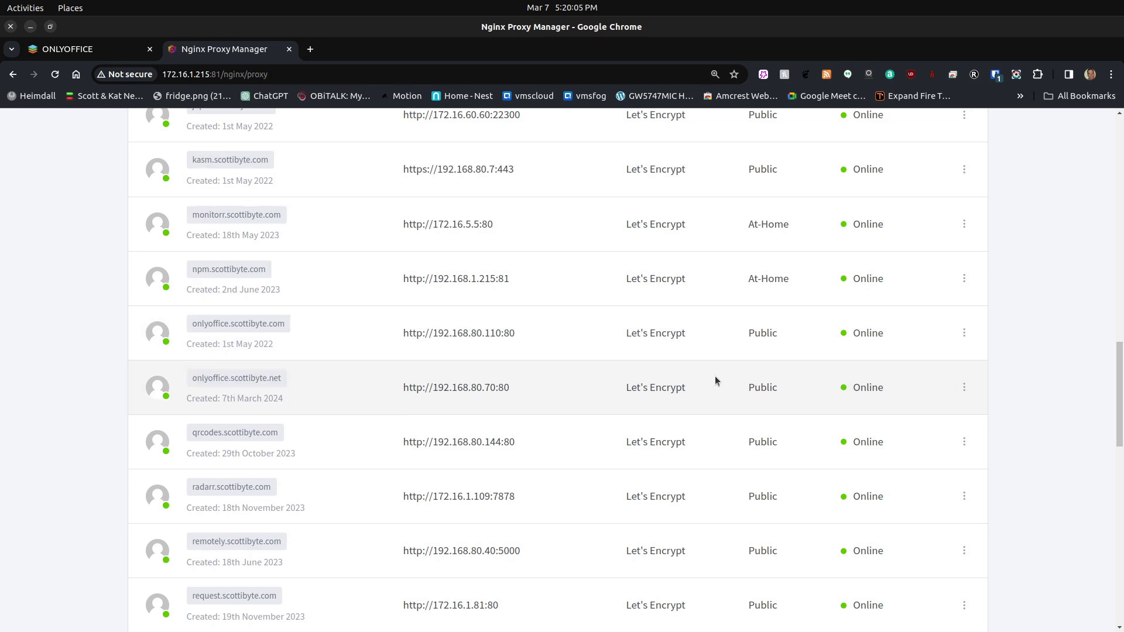
pyautogui.click(964, 388)
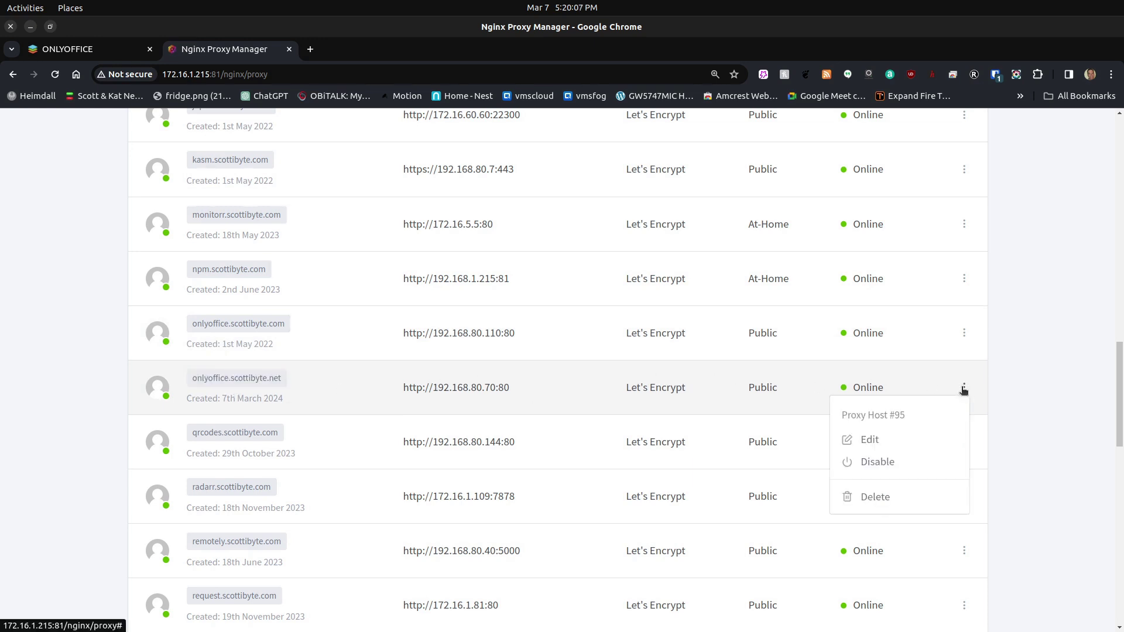
pyautogui.click(865, 439)
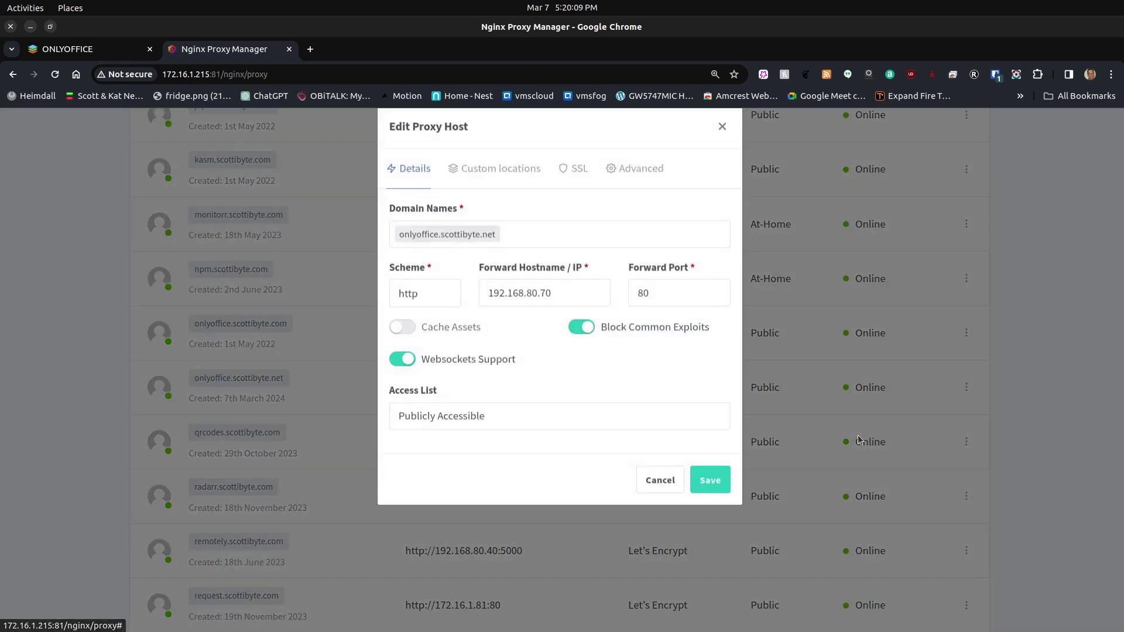
pyautogui.click(574, 192)
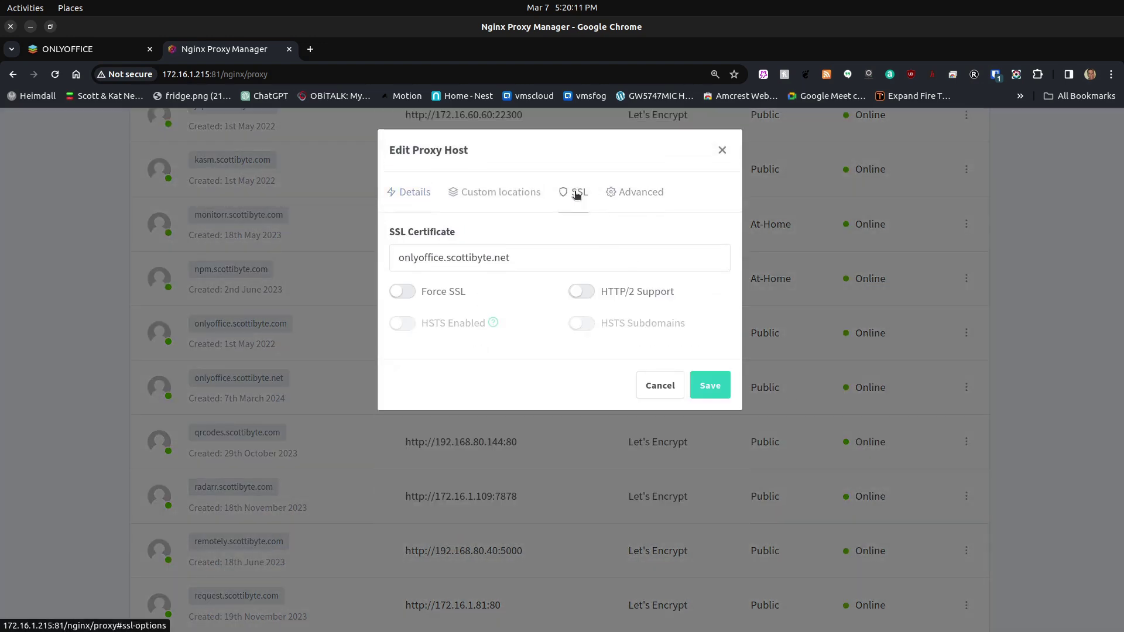
pyautogui.click(404, 291)
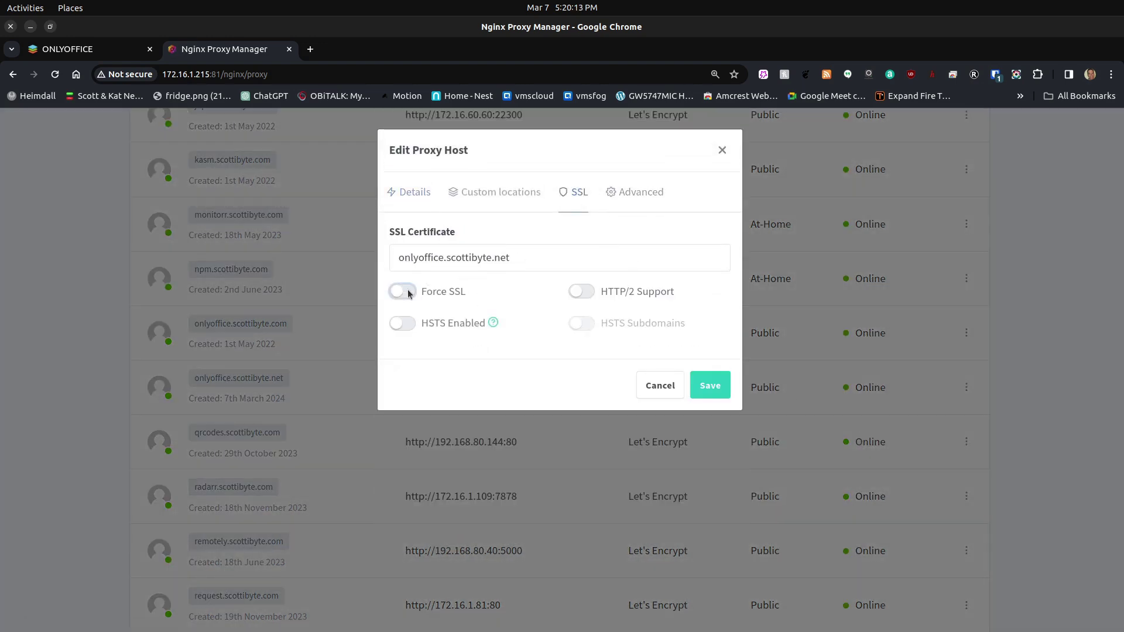
pyautogui.click(709, 391)
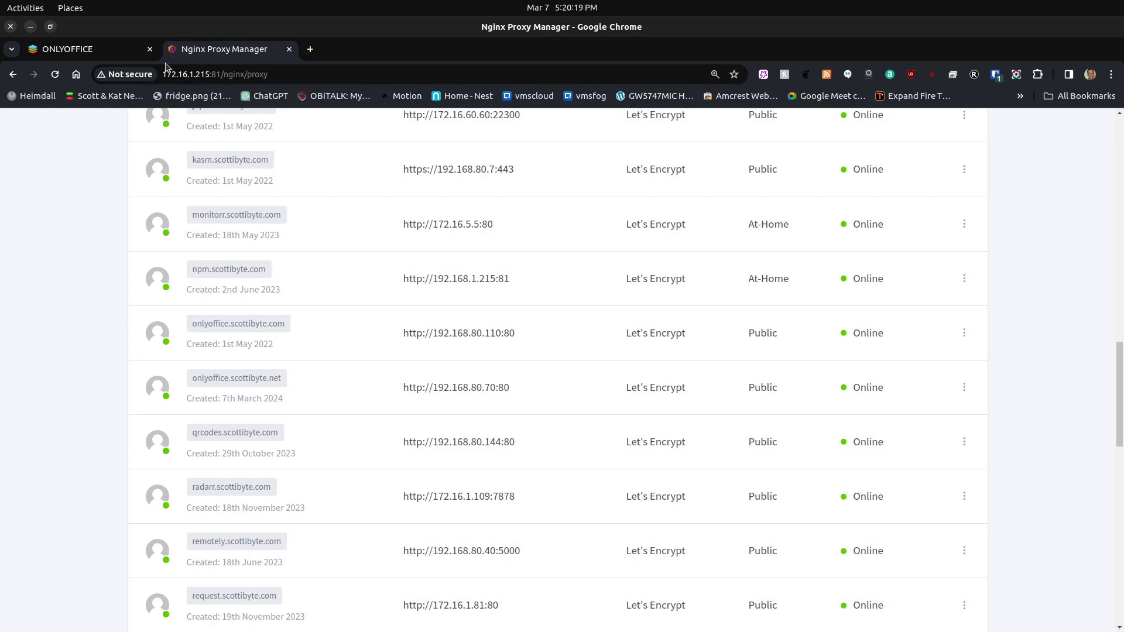
# - Load onlyoffice.scottibyte.net in a new browser tab
pyautogui.click(310, 50)
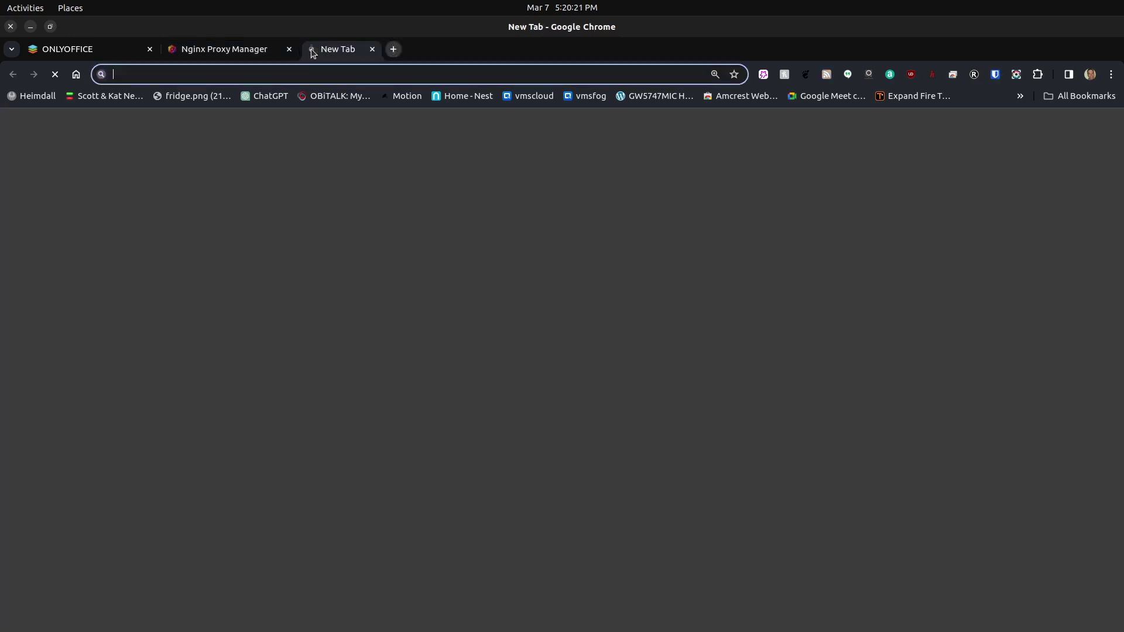
pyautogui.click(246, 75)
pyautogui.write('onlyoffic')
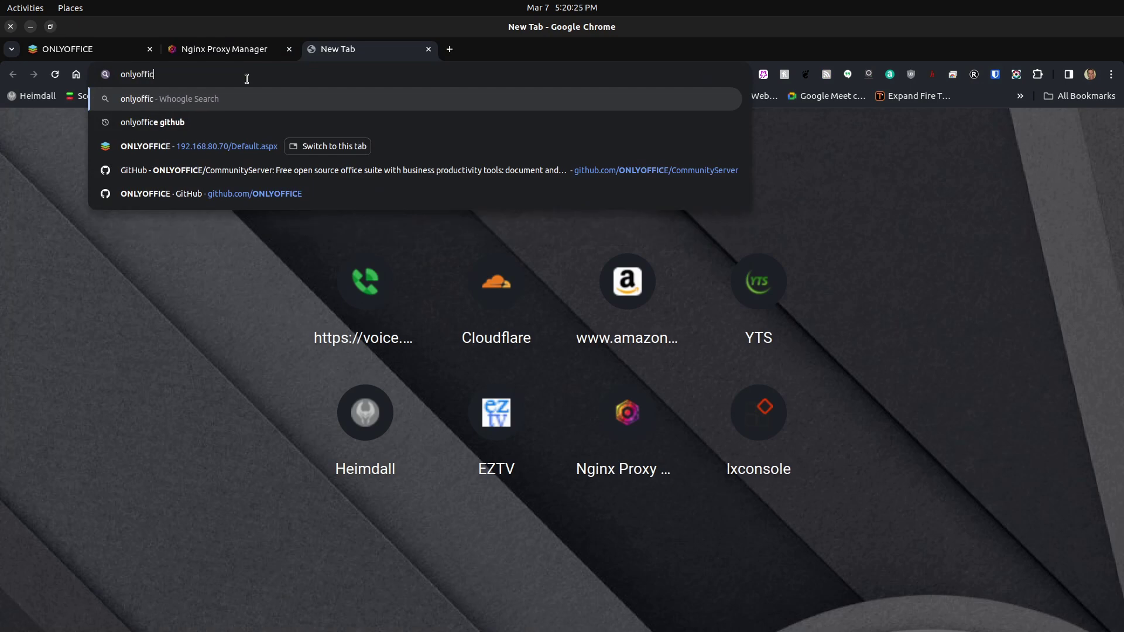
pyautogui.write('e.s')
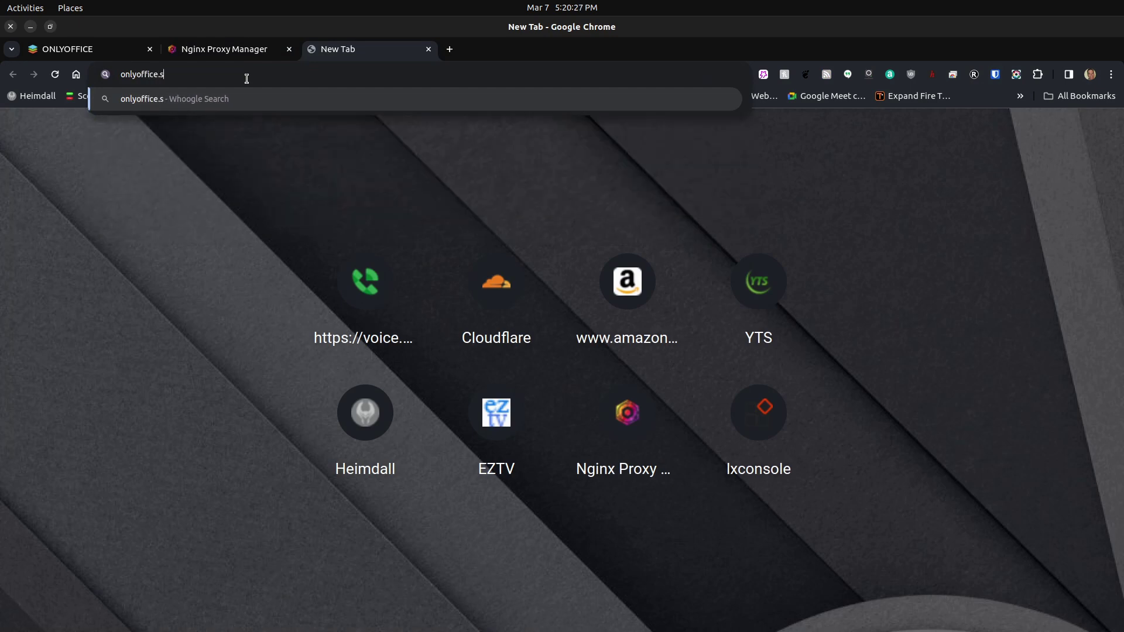
pyautogui.write('cottibyte')
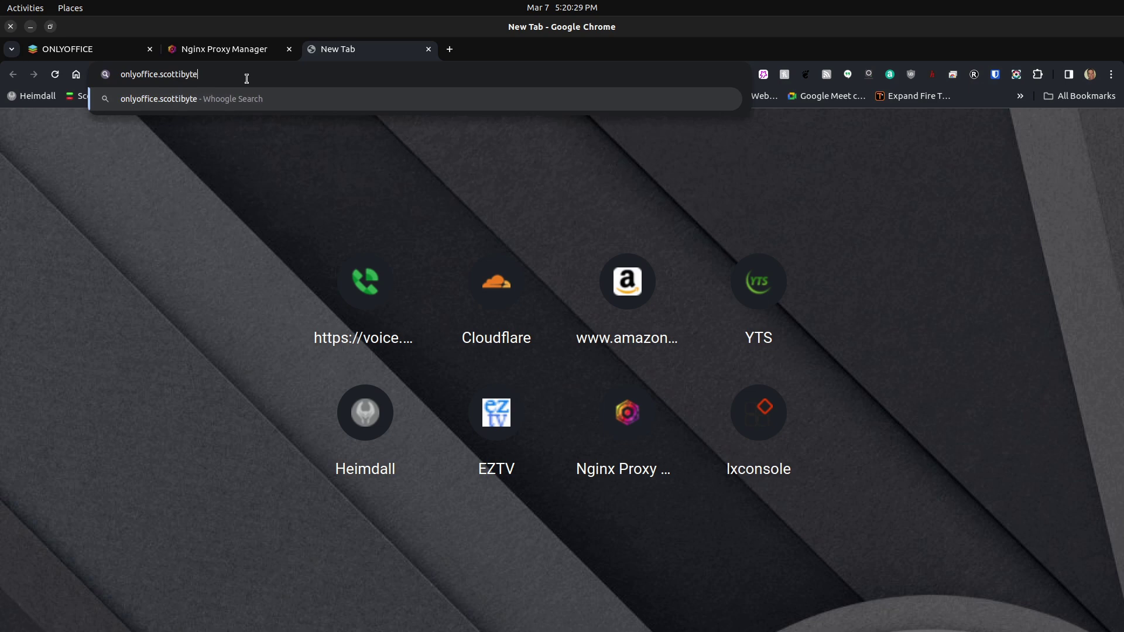
pyautogui.write('.ne')
pyautogui.write('t')
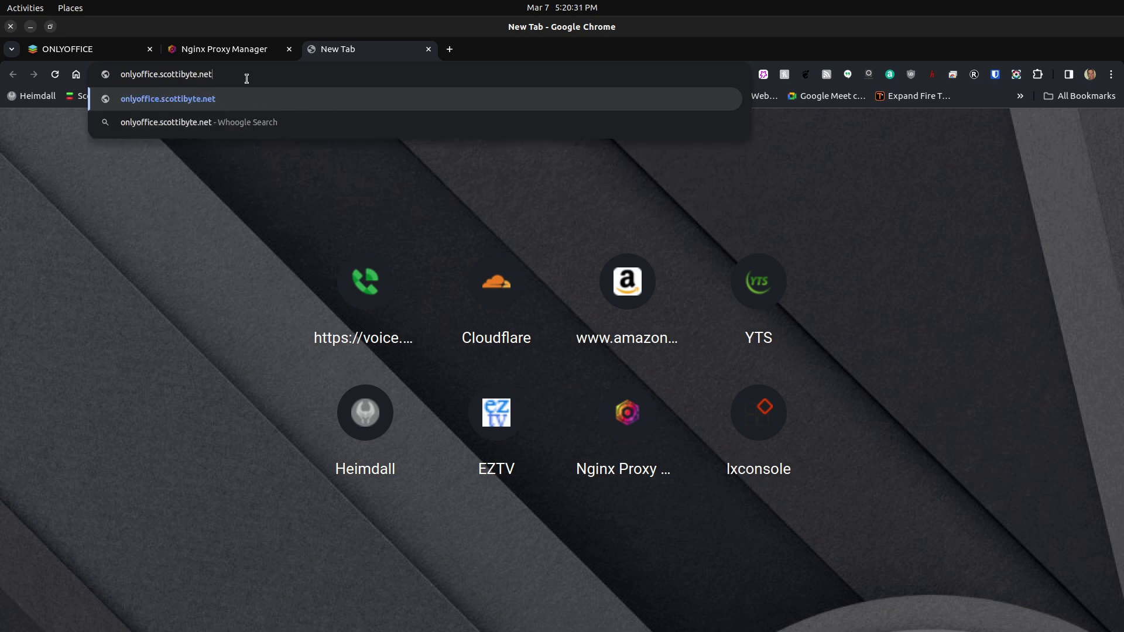
pyautogui.press('Return')
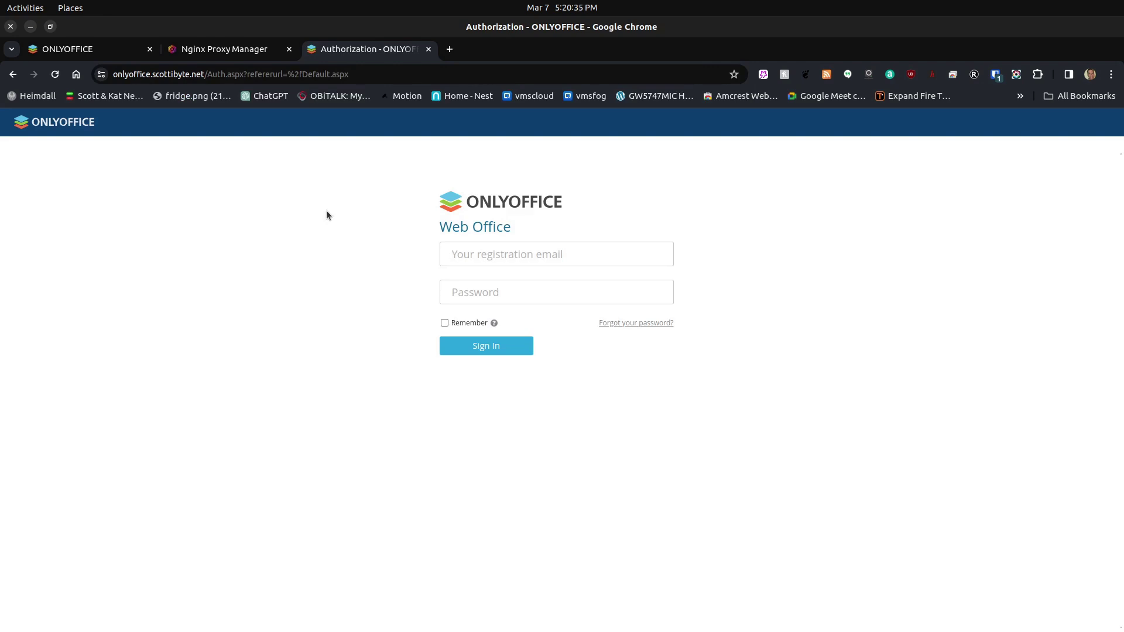
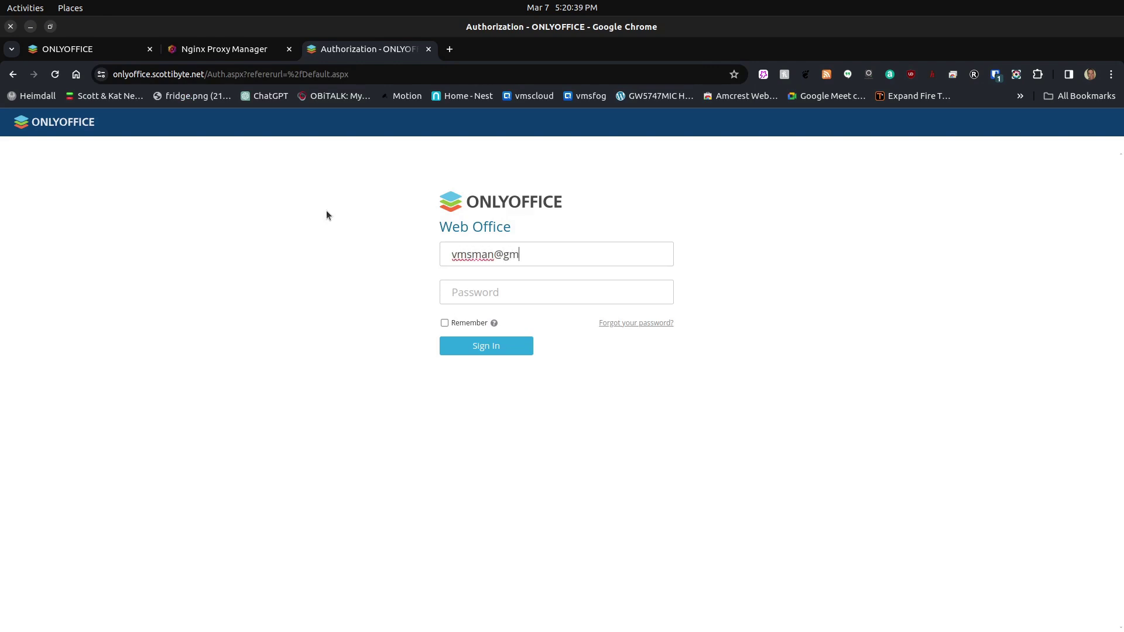
# - Enter the registration email and the admin password, then sign in to ONLYOFFICE
pyautogui.press('Tab')
pyautogui.write('••••••••')
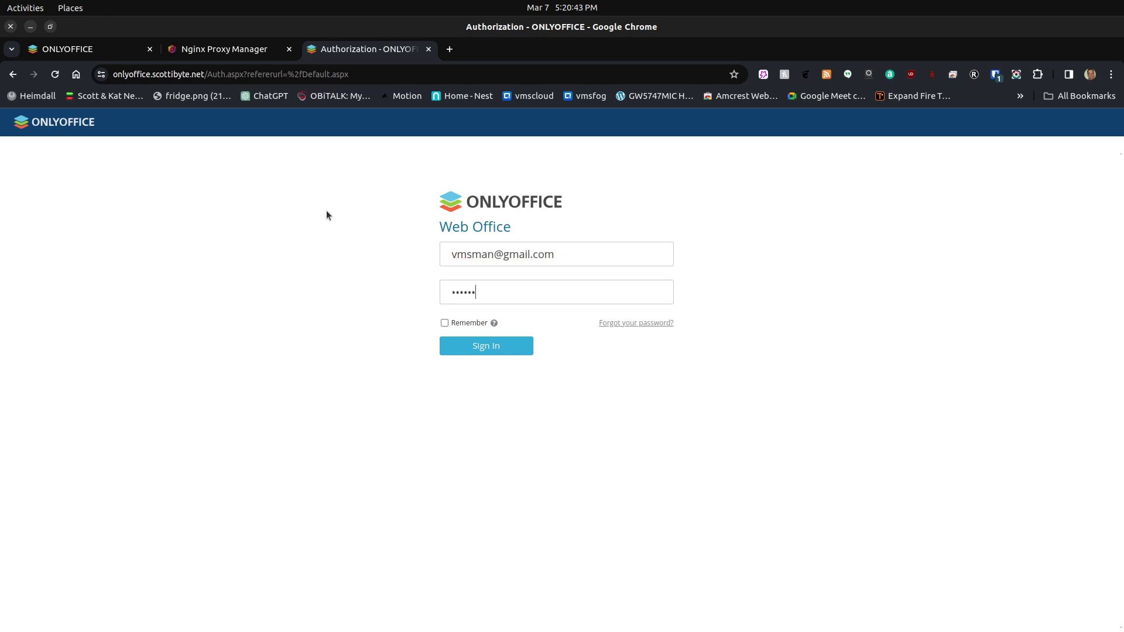
pyautogui.press('Return')
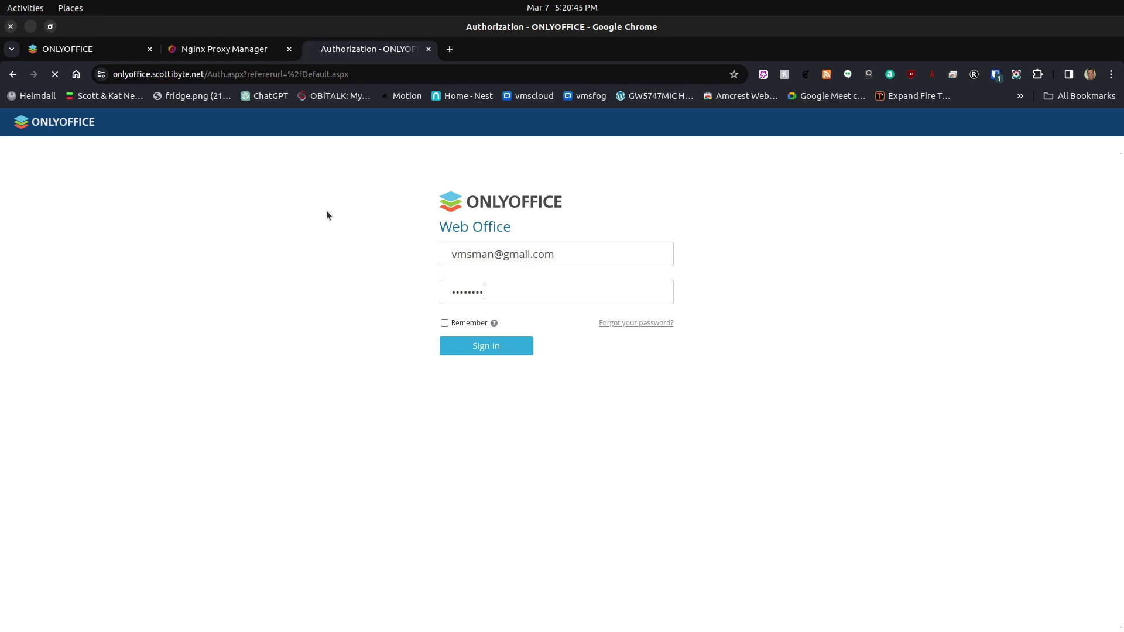